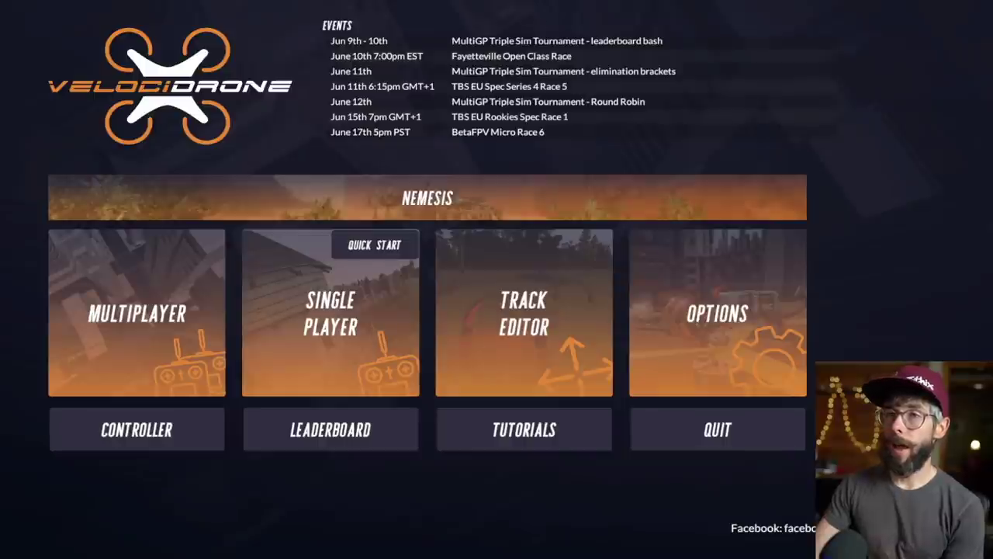
Assign the RadioMaster TX16S joystick as the controller and return to the main menu.
left_click(133, 432)
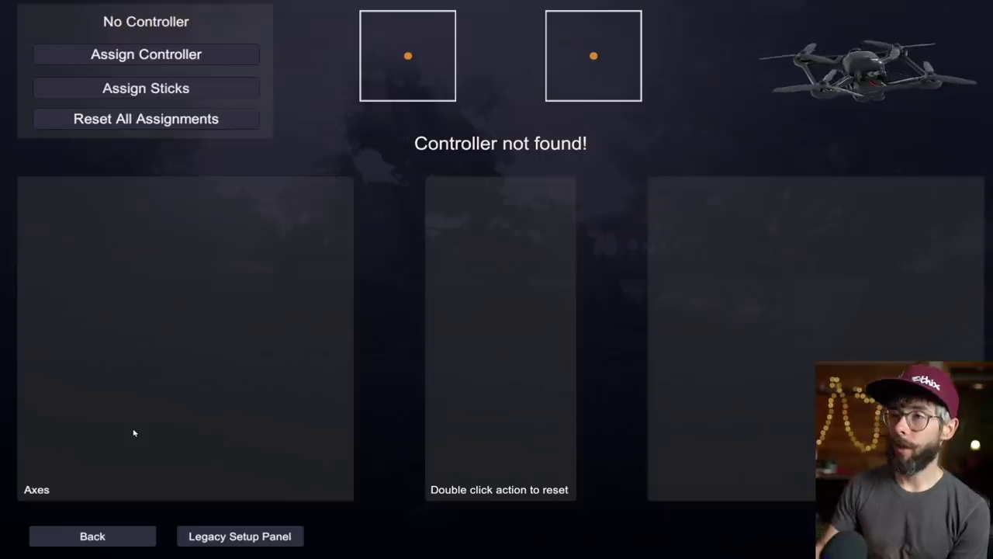
left_click(150, 56)
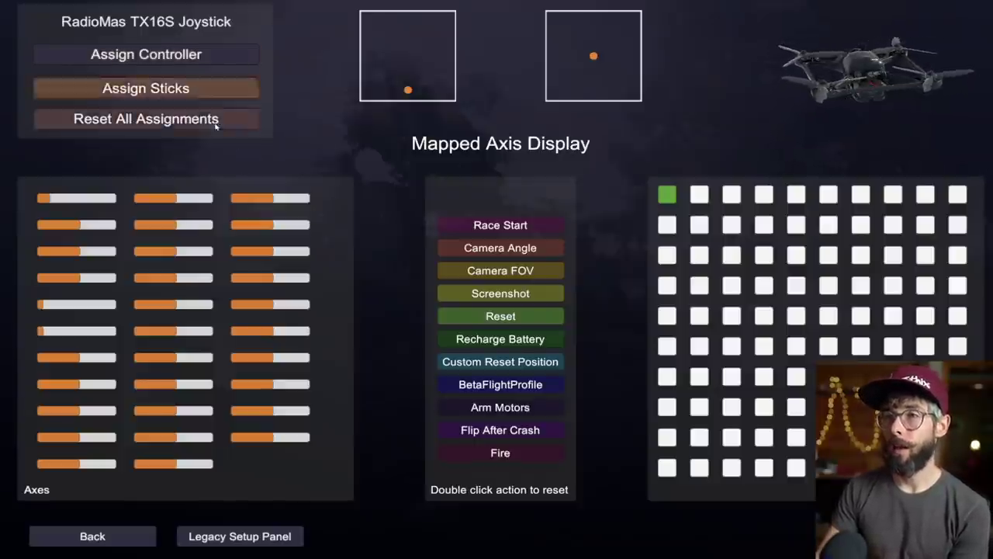
left_click(77, 534)
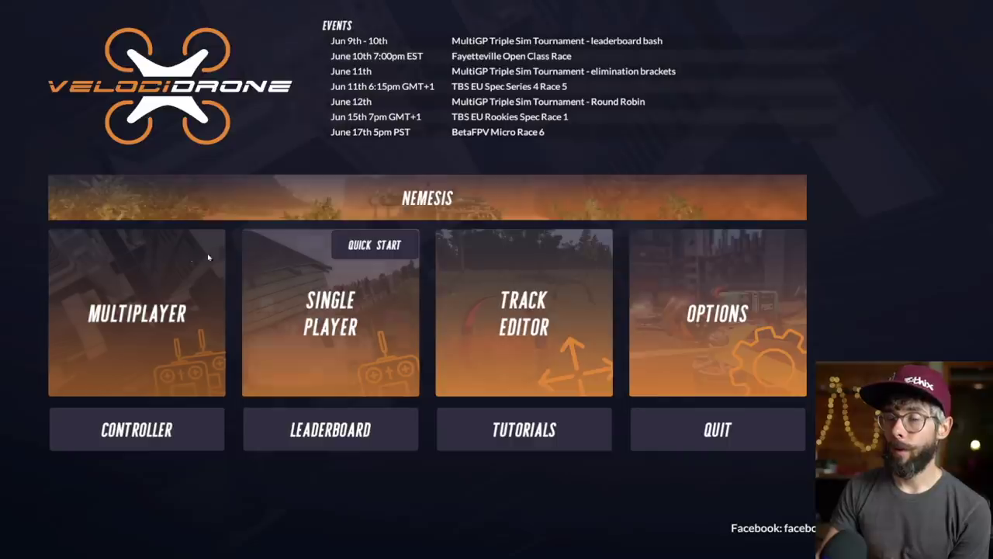
Enter single player, inspect the current quad on the workbench from above, and start adding a new quad.
left_click(355, 345)
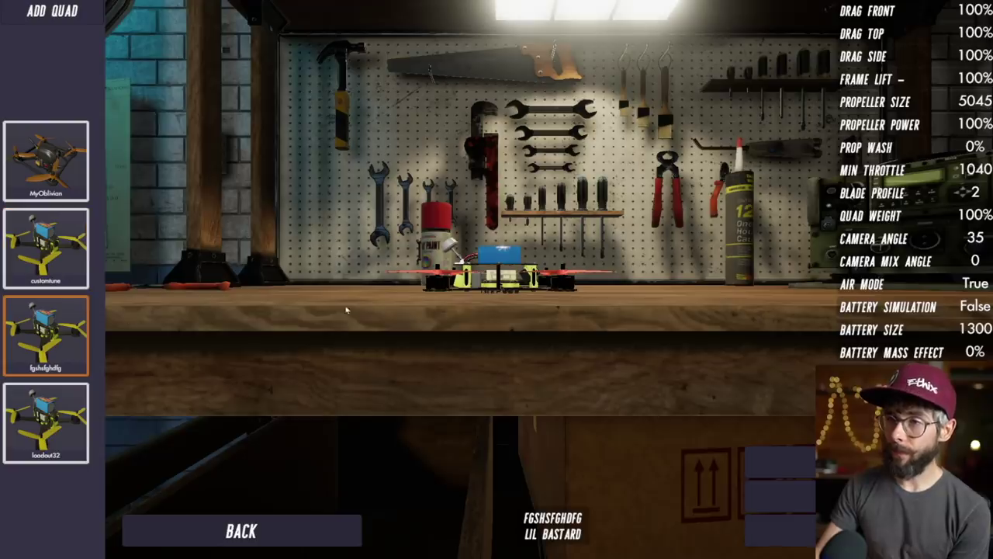
left_click_drag(346, 310, 607, 389)
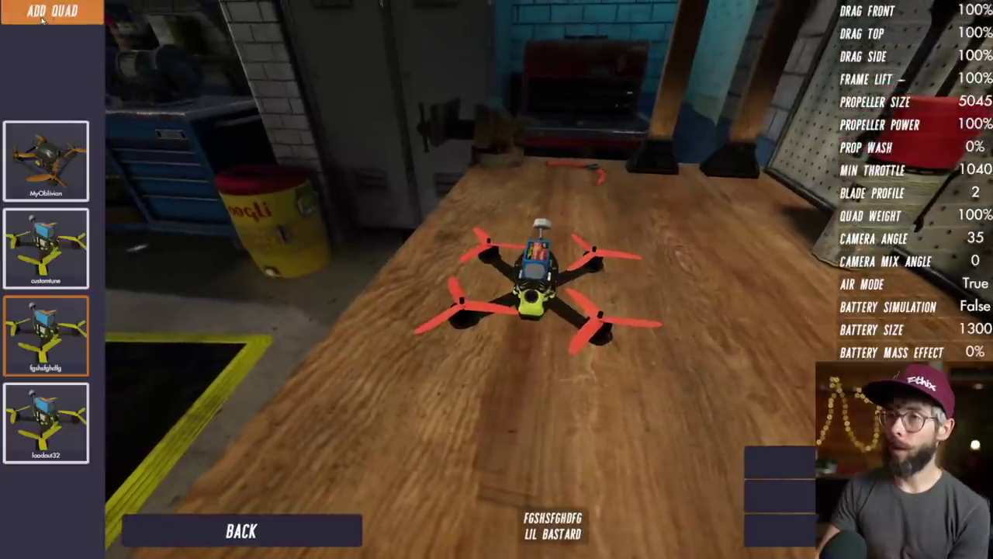
left_click(52, 11)
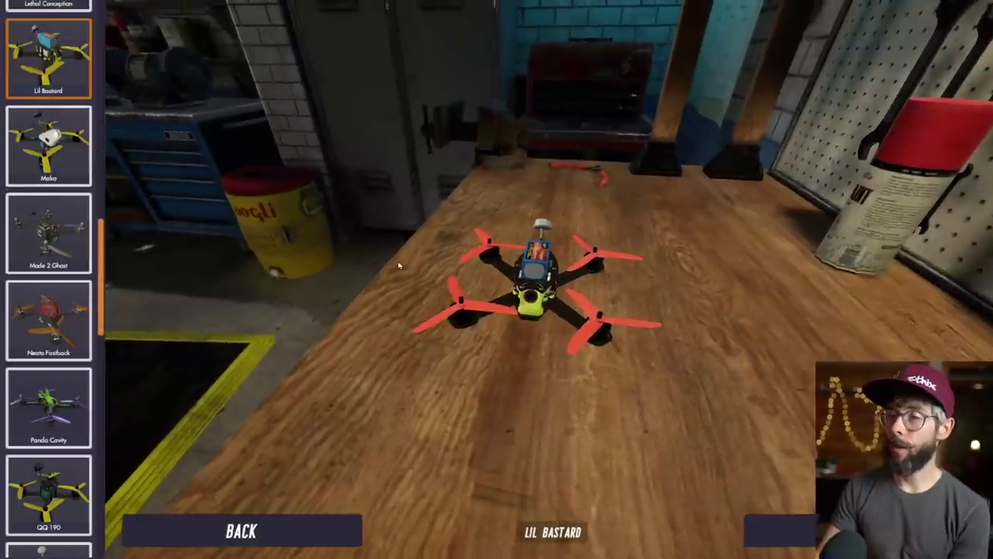
Preview the Panda Cavity, Ragg-E 200H and Rotor Evolution X1 models on the workbench.
scroll(92, 310, "down", 3)
left_click(54, 260)
left_click(51, 199)
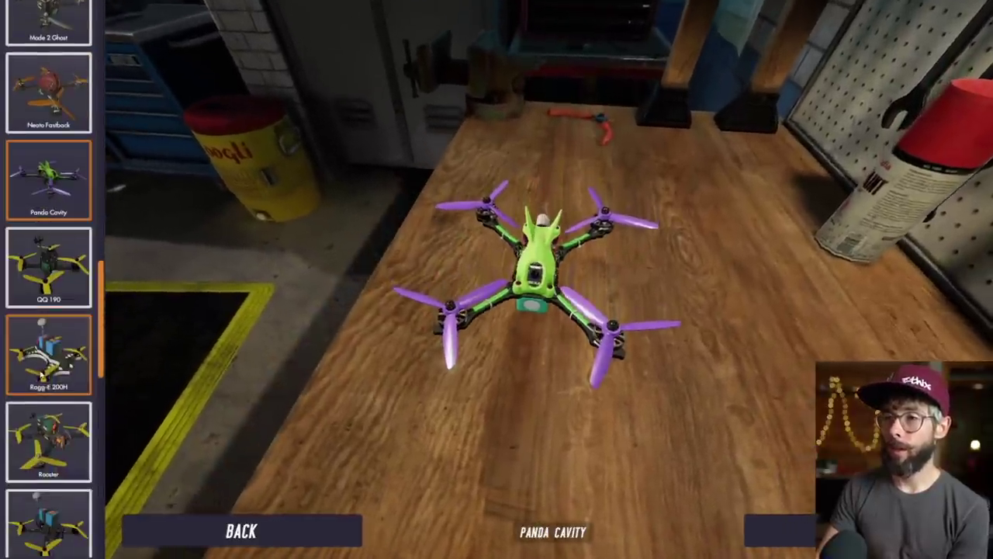
left_click(88, 380)
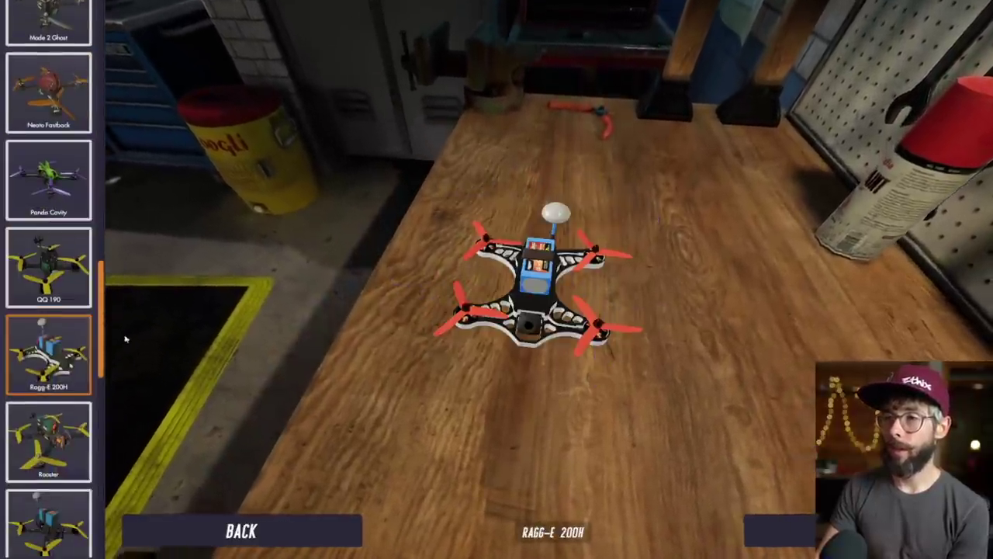
scroll(88, 380, "down", 1)
left_click(81, 372)
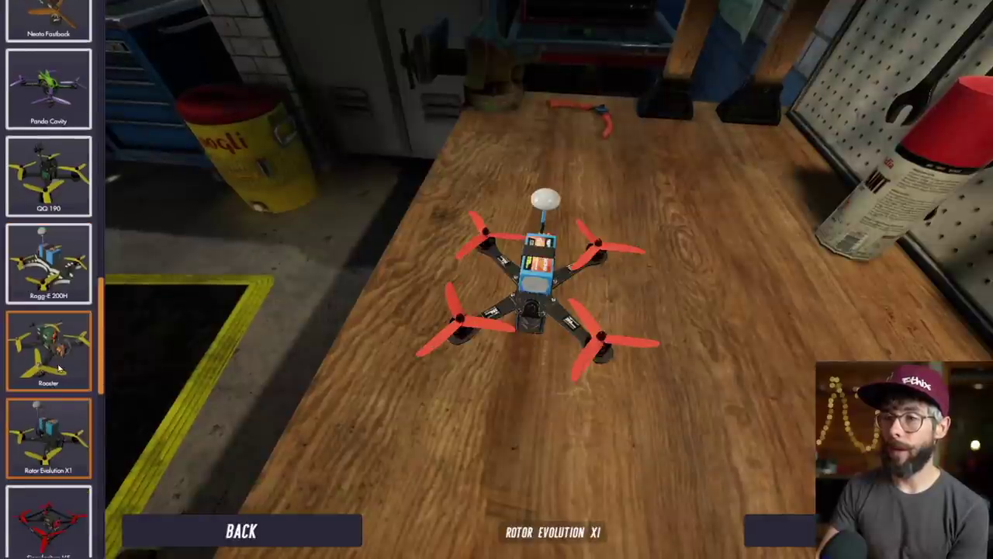
Preview the SlamNasty and Solleva models, viewing them from another angle.
scroll(56, 418, "down", 1)
left_click(56, 418)
scroll(58, 412, "down", 1)
left_click(60, 403)
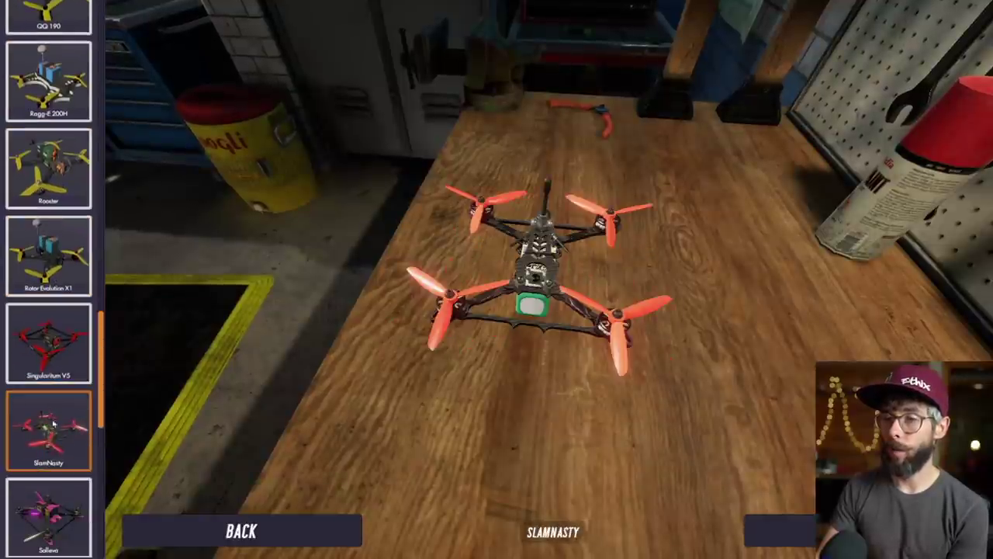
scroll(61, 405, "down", 1)
left_click_drag(264, 326, 519, 362)
left_click(44, 442)
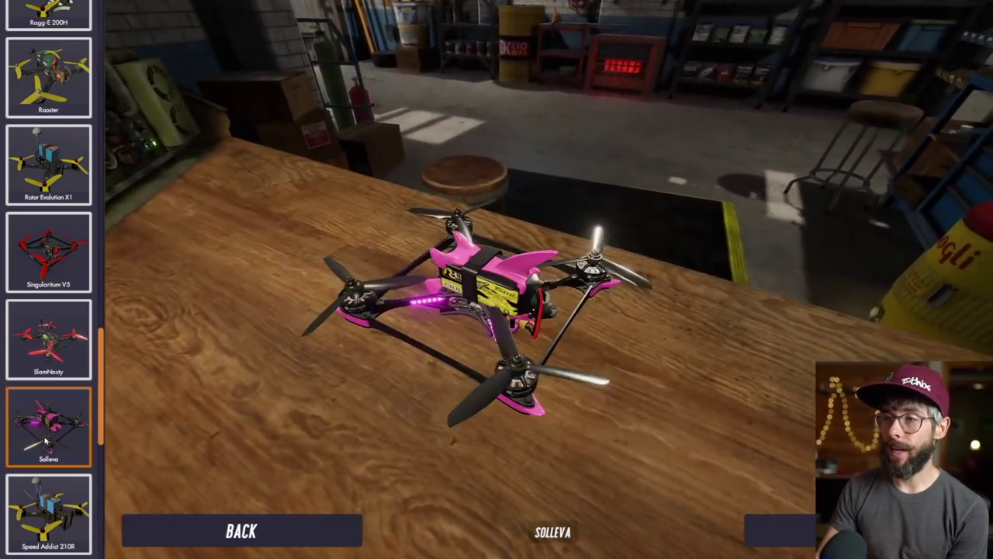
Compare the Solleva and SlamNasty frames from above by switching between them.
left_click_drag(249, 382, 138, 399)
left_click(48, 349)
left_click(48, 419)
left_click(48, 365)
left_click(42, 439)
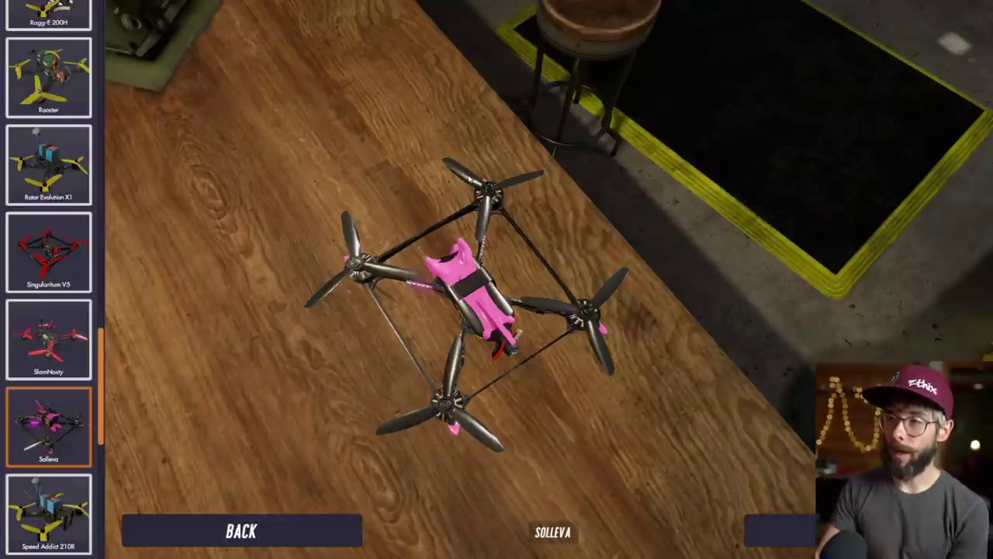
left_click(48, 338)
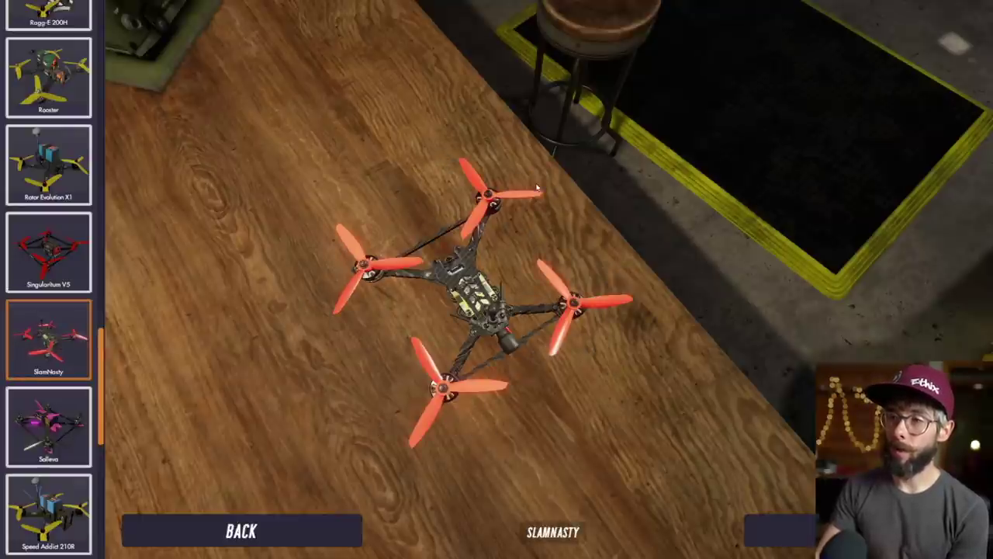
Examine the Singularitum V5 frame and take a closer look at the Rotor Evolution X1 from above.
left_click(48, 269)
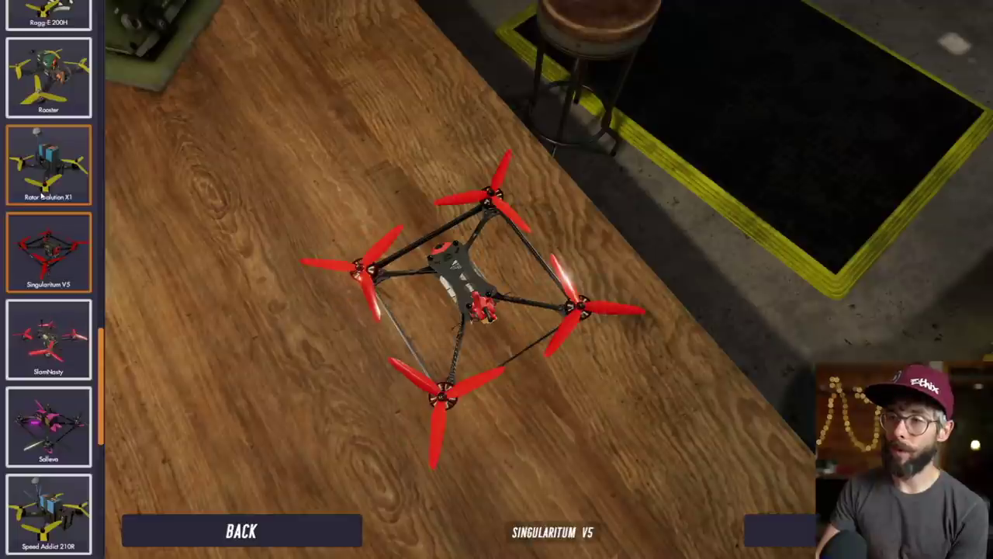
left_click(48, 174)
scroll(230, 328, "up", 5)
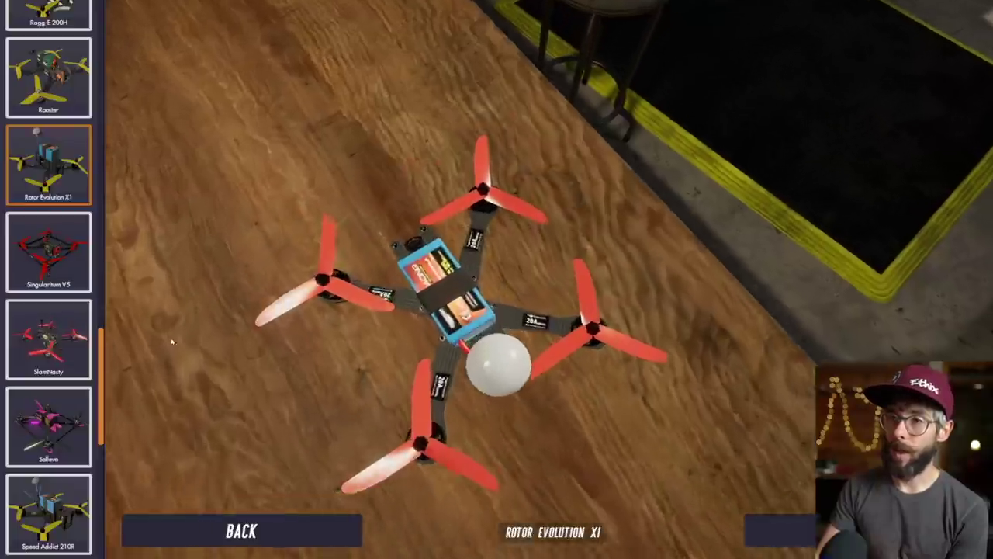
scroll(359, 344, "down", 3)
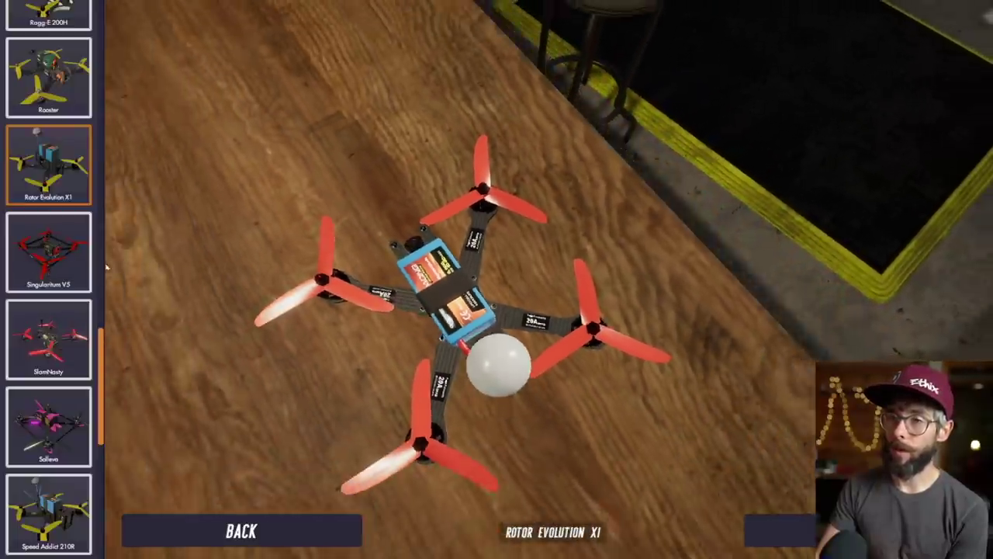
scroll(62, 250, "up", 2)
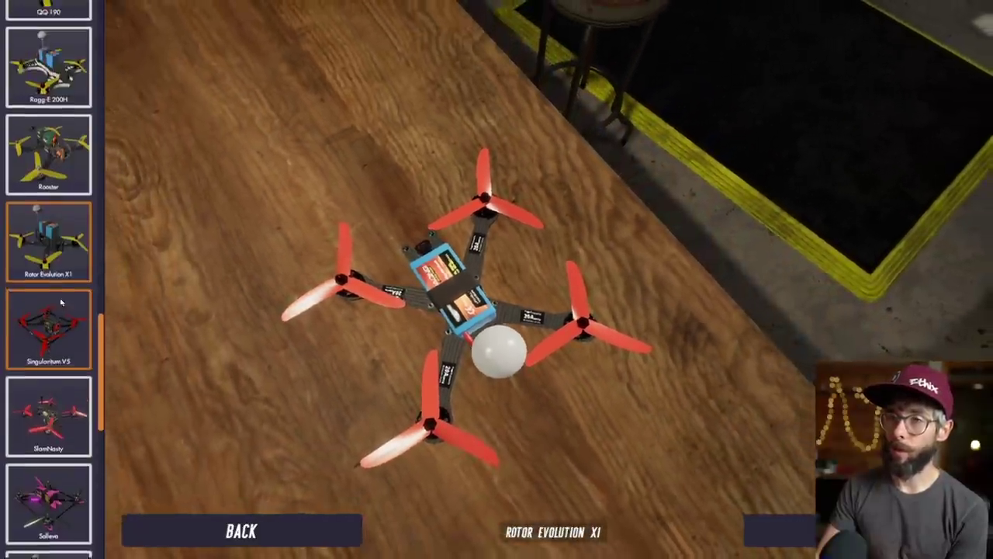
Compare the frame shapes of the Ragg-E 200H, QQ 190 and Rooster from above.
left_click(49, 249)
left_click(49, 194)
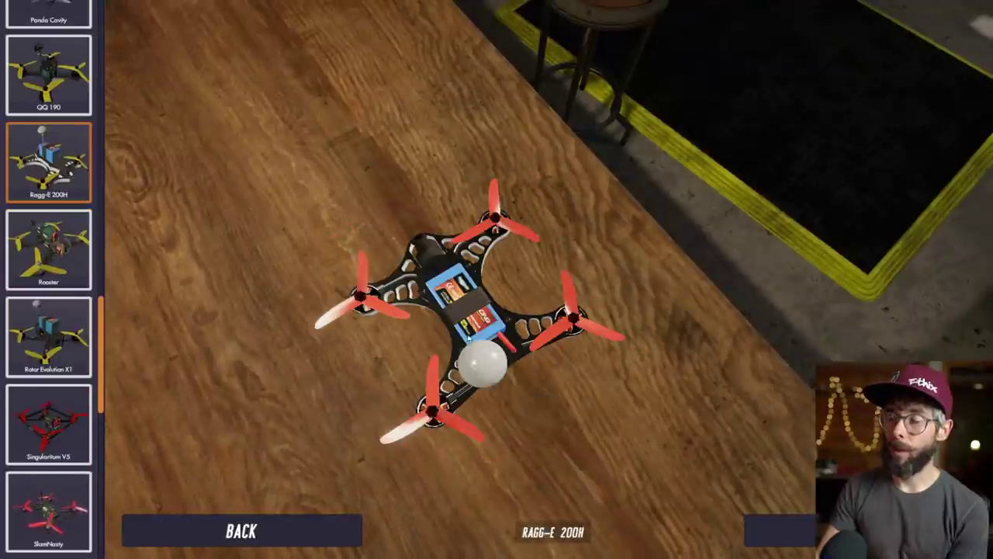
left_click(70, 91)
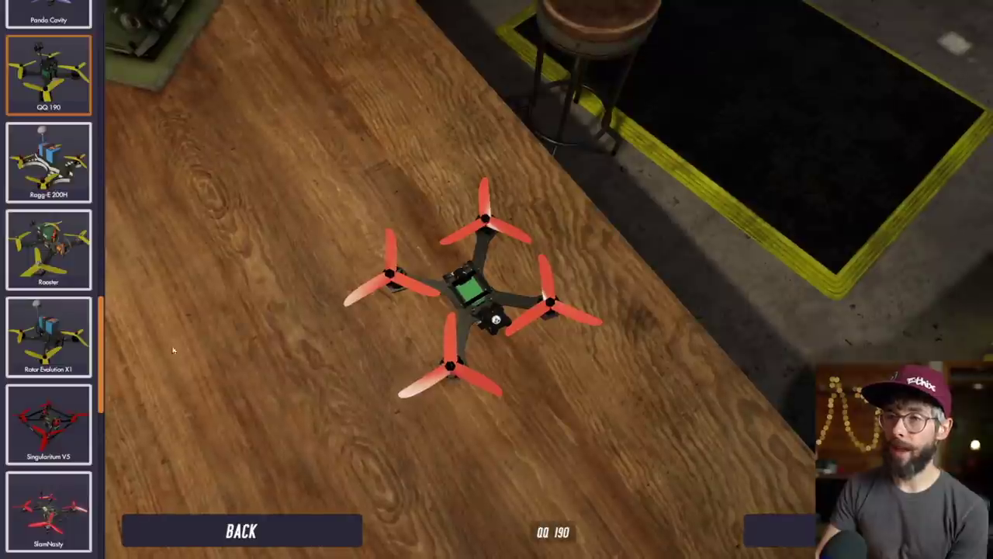
left_click(62, 270)
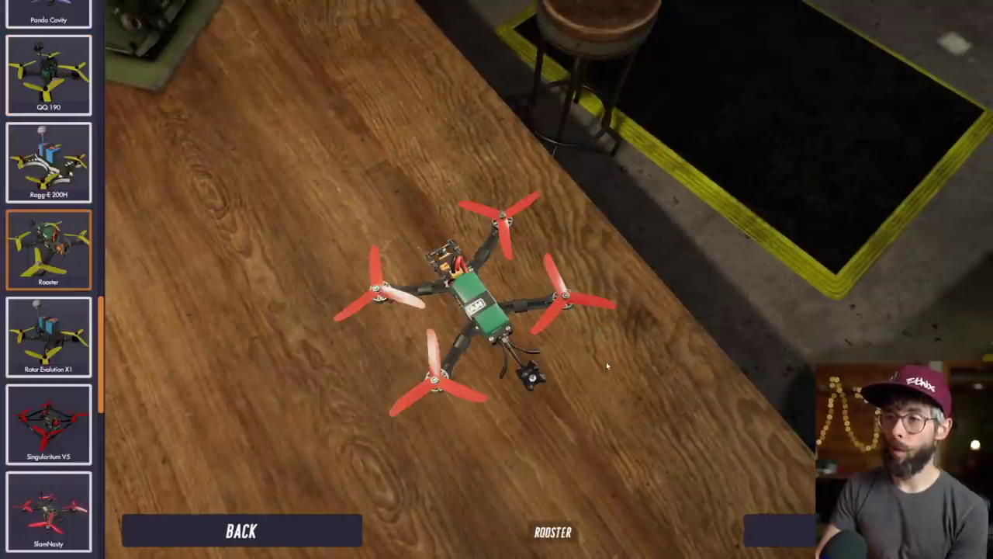
Compare the Rotor Evolution X1 with the Rooster and Ragg-E 200H from above.
scroll(67, 260, "down", 1)
left_click(67, 260)
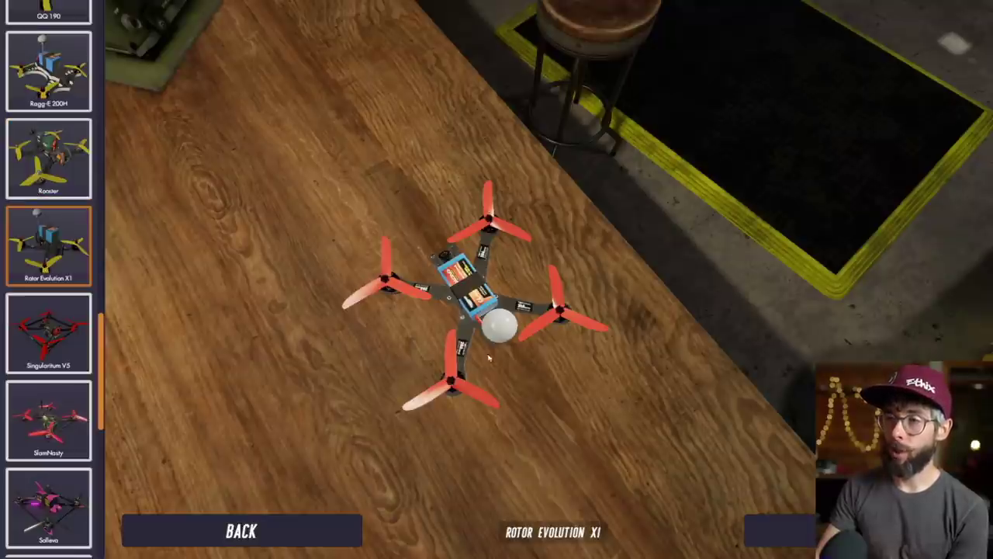
left_click(46, 166)
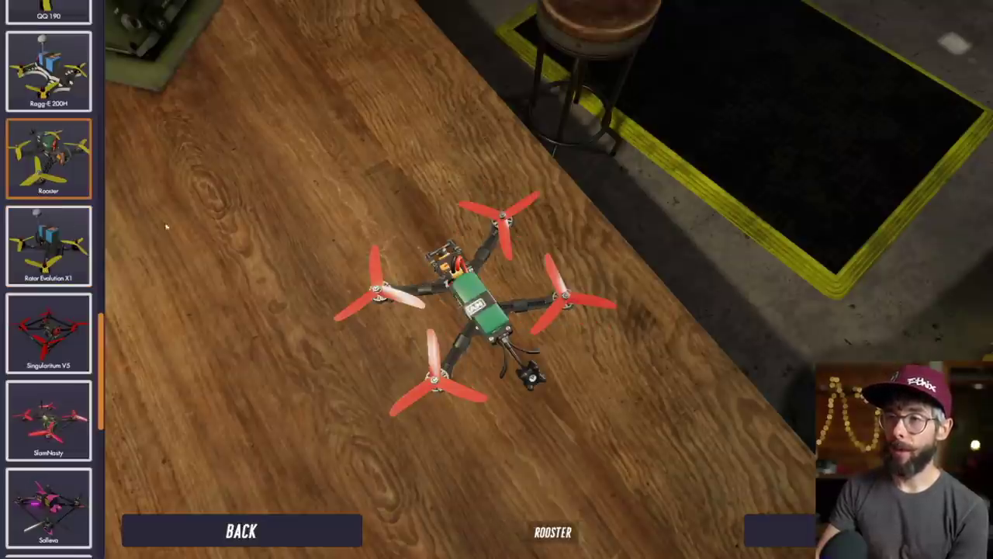
left_click(47, 87)
scroll(67, 164, "up", 1)
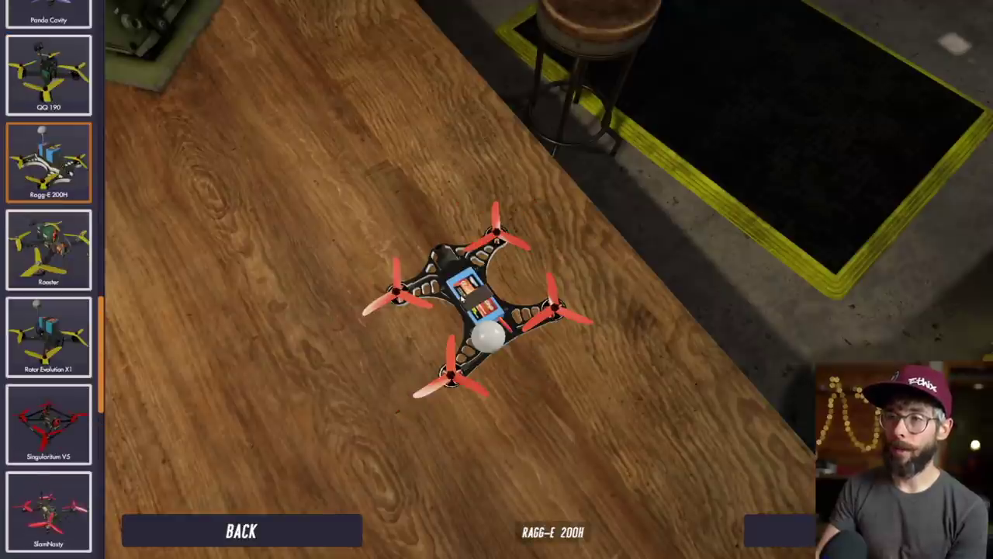
Compare the QQ 190 with the Neato Fastback and examine the QQ 190's battery placement from the side.
left_click(45, 108)
scroll(45, 115, "up", 2)
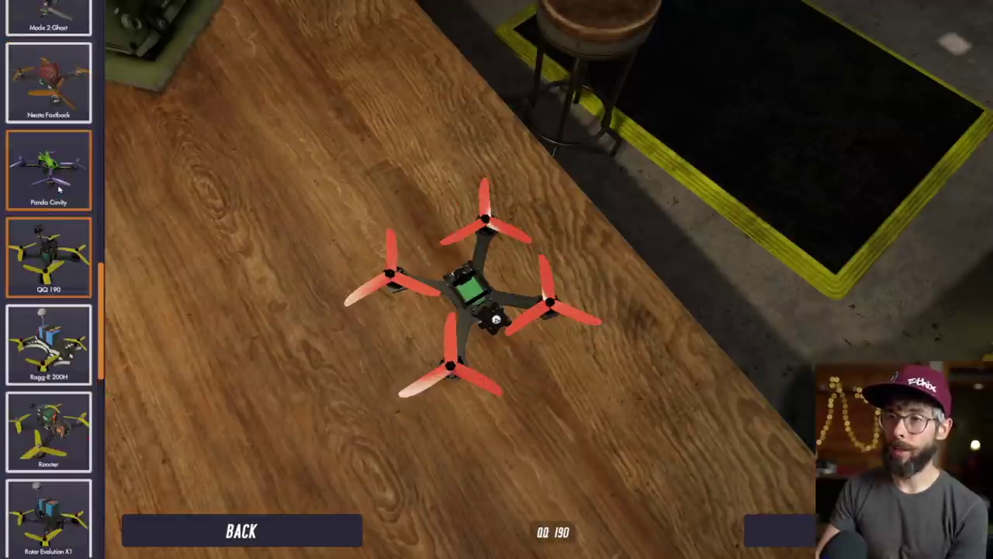
left_click(36, 98)
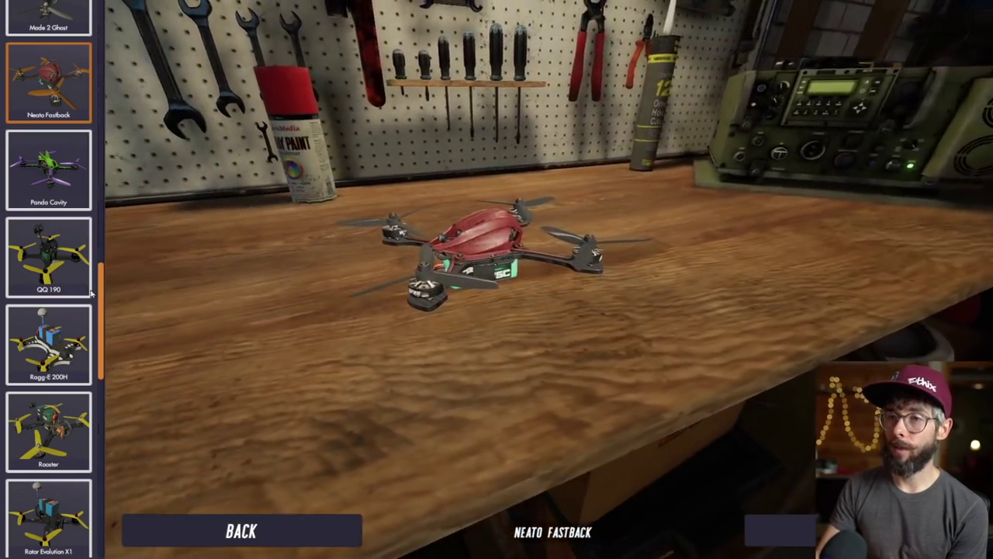
left_click(78, 281)
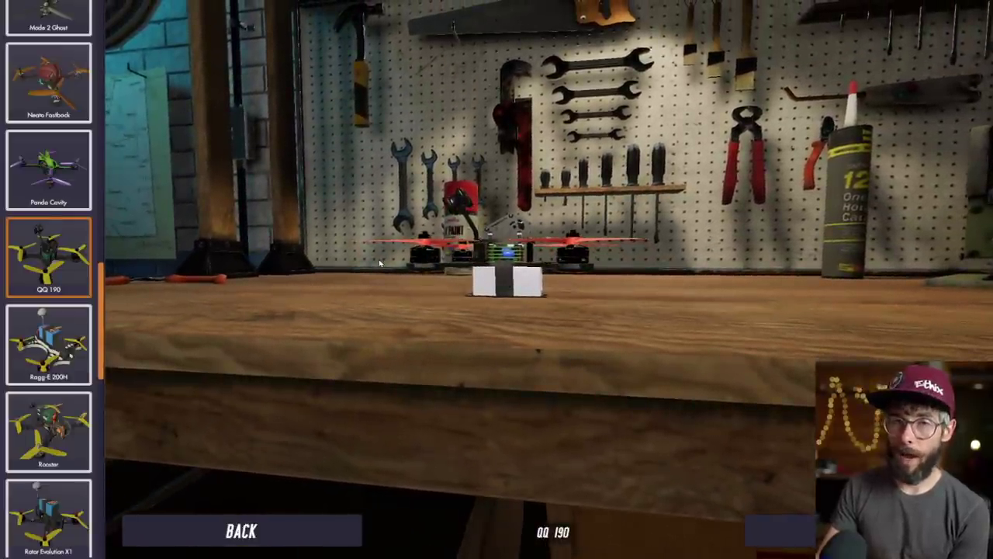
left_click_drag(379, 263, 596, 351)
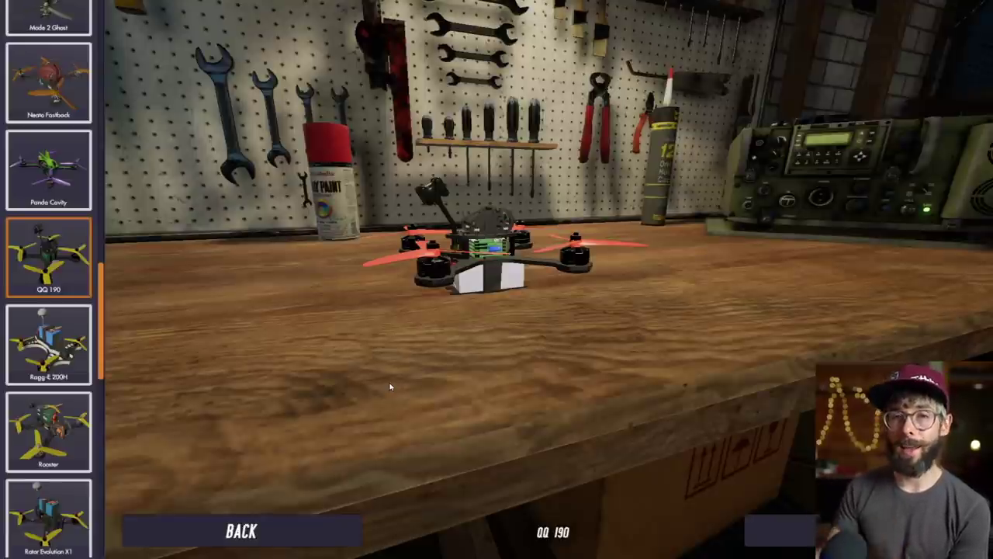
left_click_drag(508, 389, 546, 394)
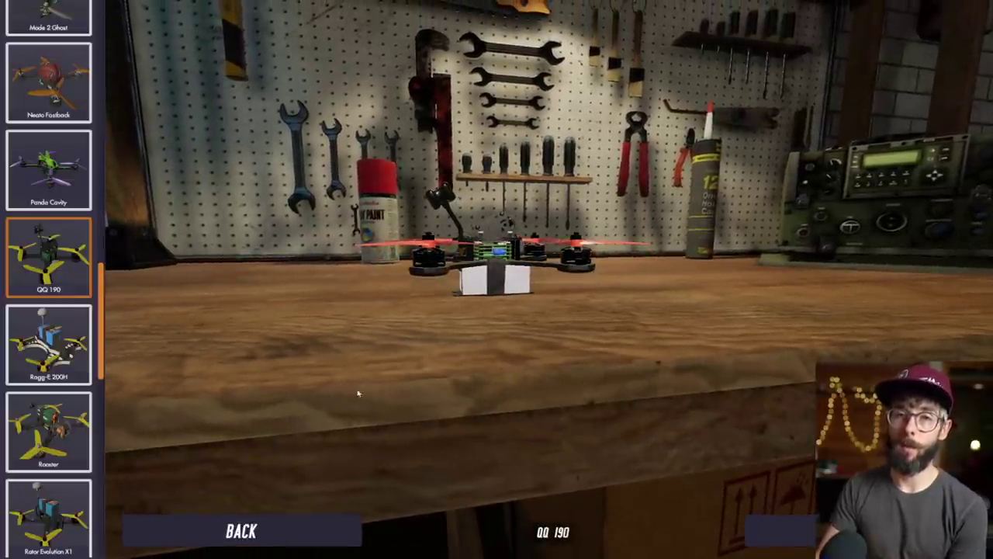
Examine the Panda Cavity, Mode 2 Ghost and Mako from the side to compare their battery placement.
left_click(59, 175)
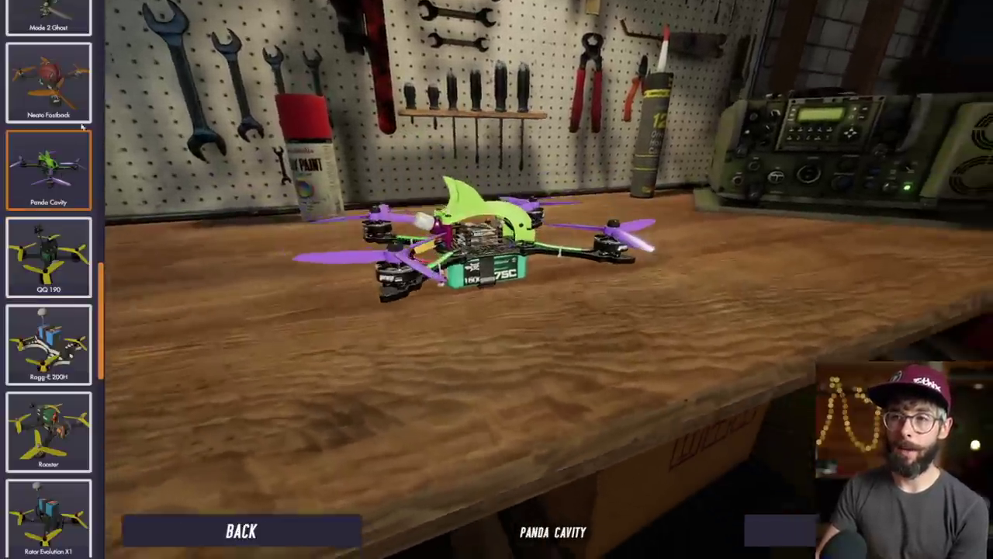
scroll(44, 331, "up", 1)
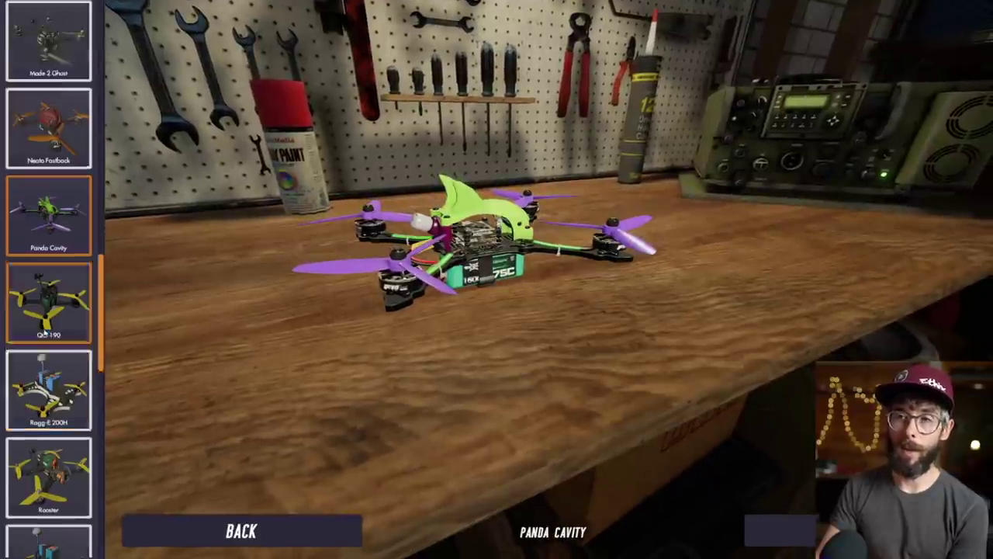
scroll(44, 331, "up", 3)
left_click(36, 214)
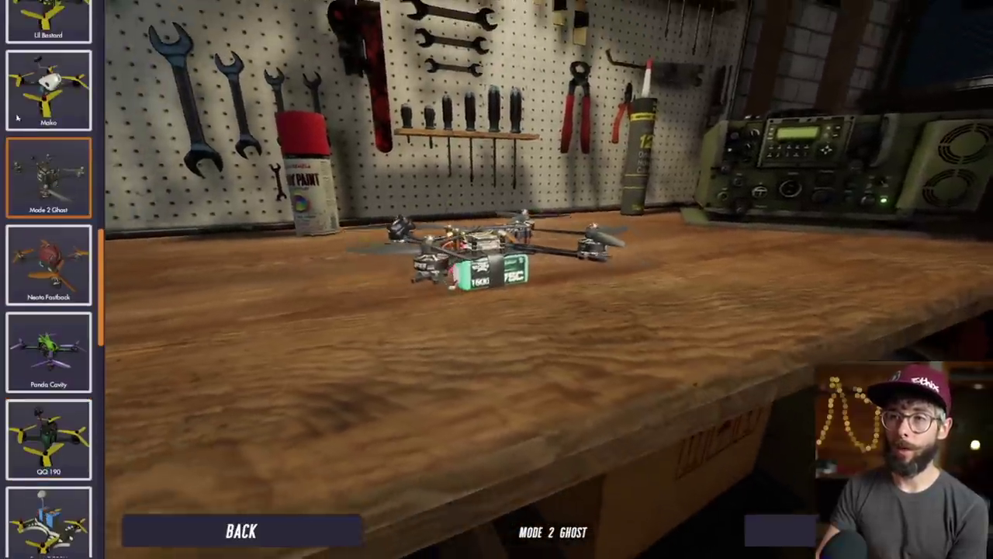
left_click(18, 116)
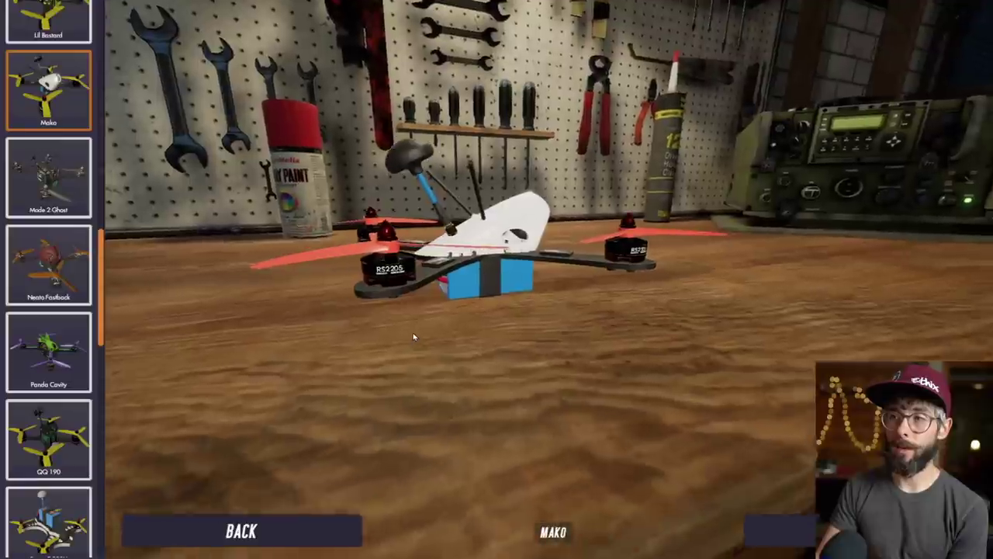
Compare the Lil Bastard with the Mode 2 Ghost, ending with the Lil Bastard selected.
scroll(59, 184, "up", 2)
key("Up")
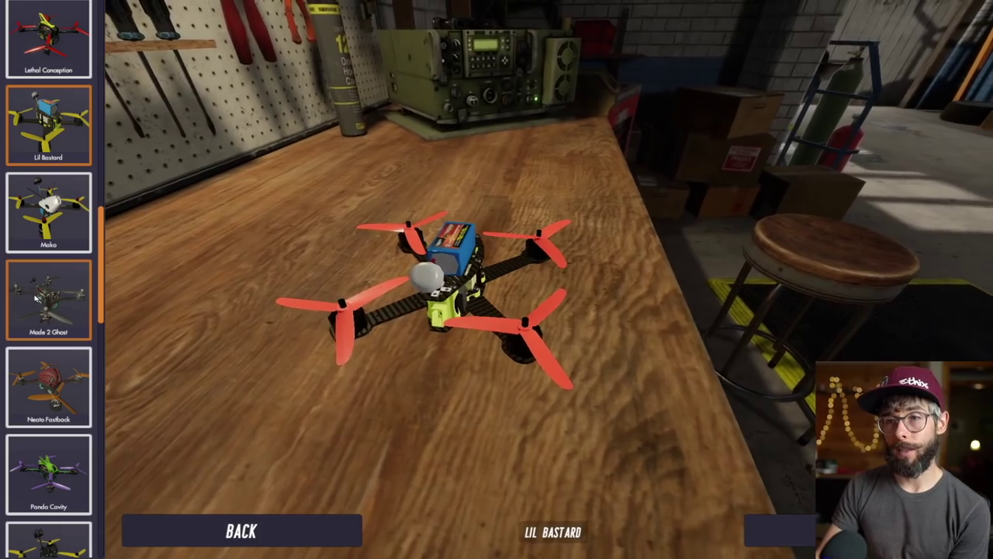
left_click(36, 296)
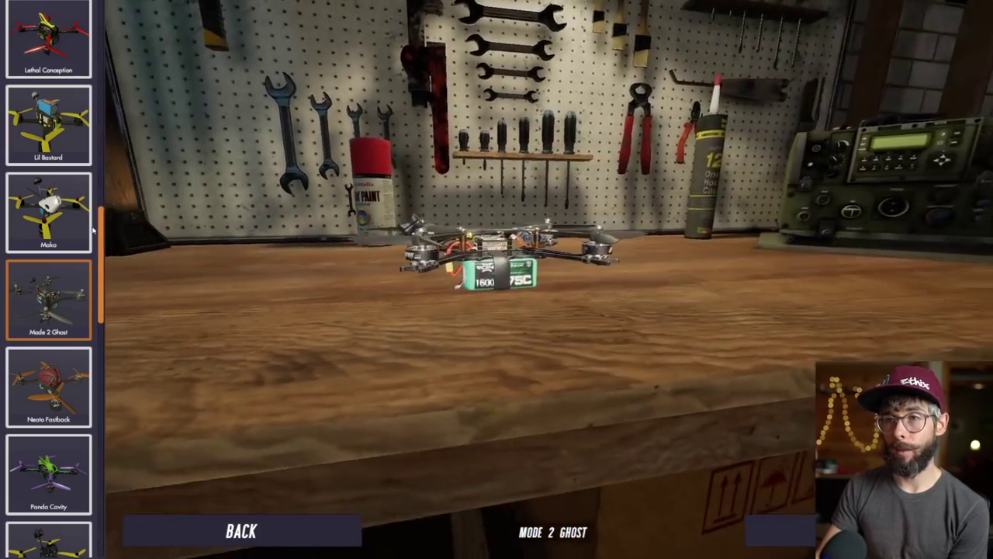
left_click(32, 122)
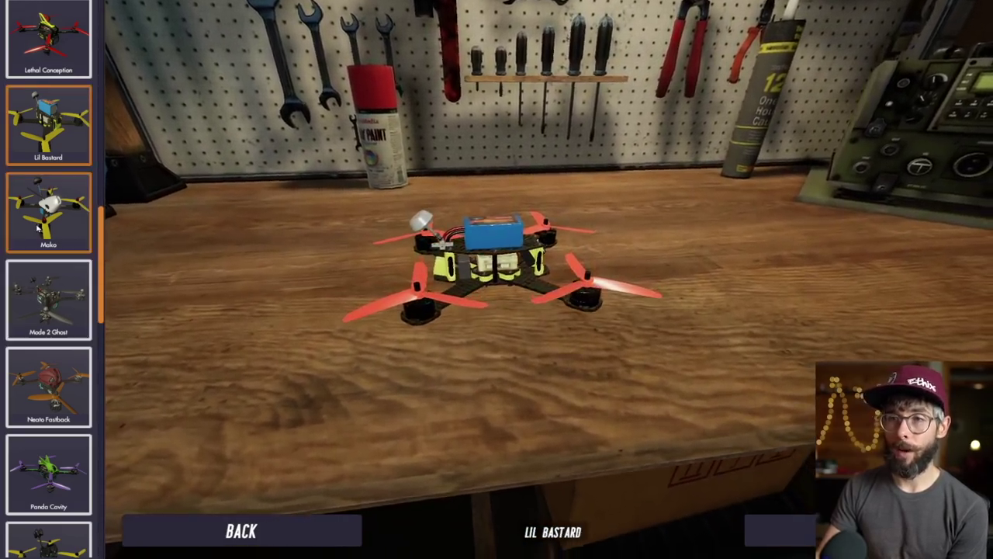
Compare the Mako with the Lethal Conception from the side.
key("Down")
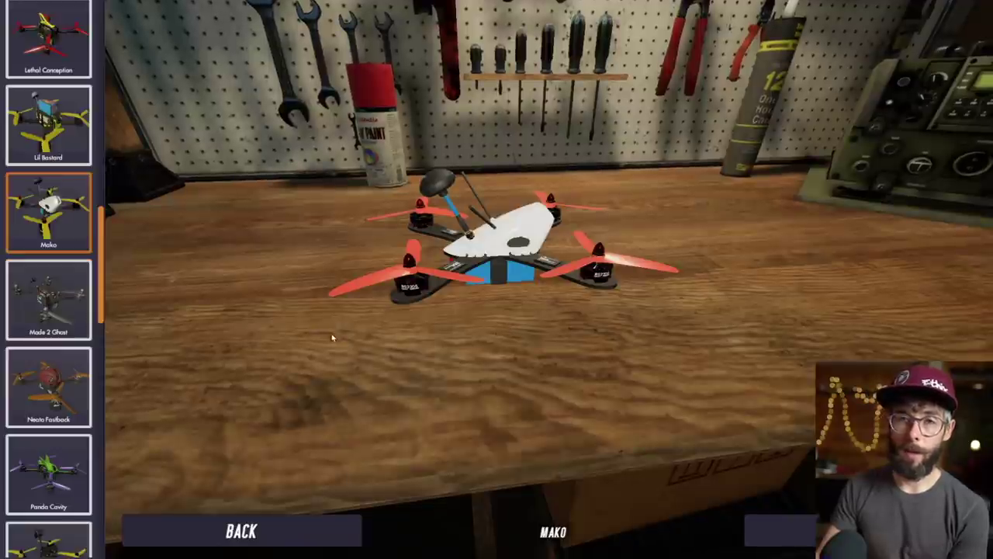
scroll(49, 296, "up", 2)
scroll(49, 296, "up", 1)
left_click(49, 271)
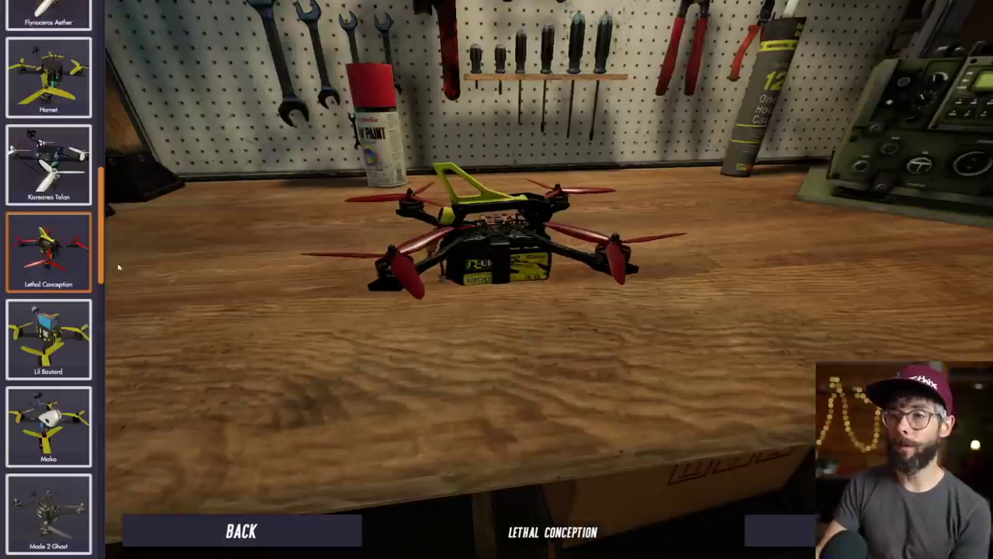
Examine the Karearea Talon, Hornet, Flynoceros Aether and Five33 Switchback from above.
left_click(38, 167)
left_click_drag(718, 341, 456, 391)
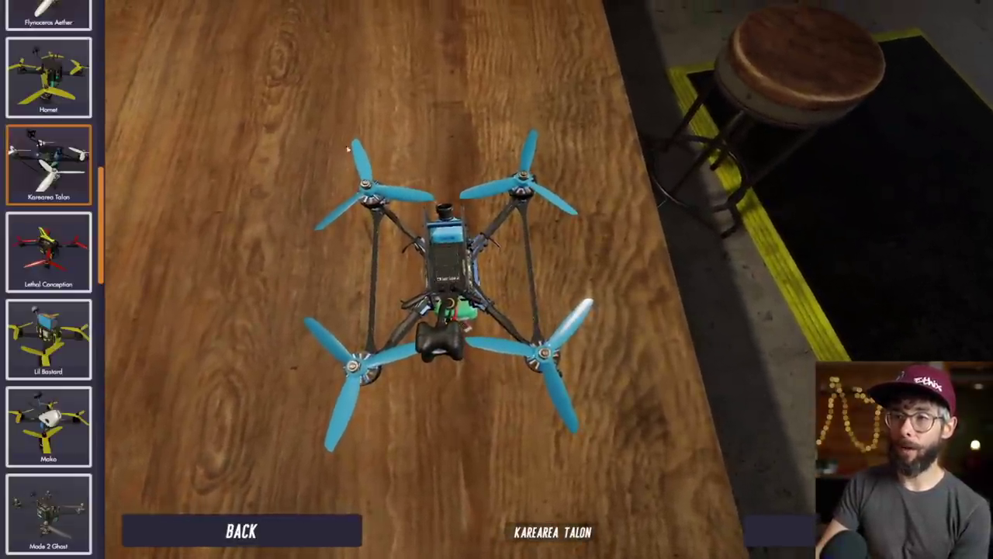
key("Up")
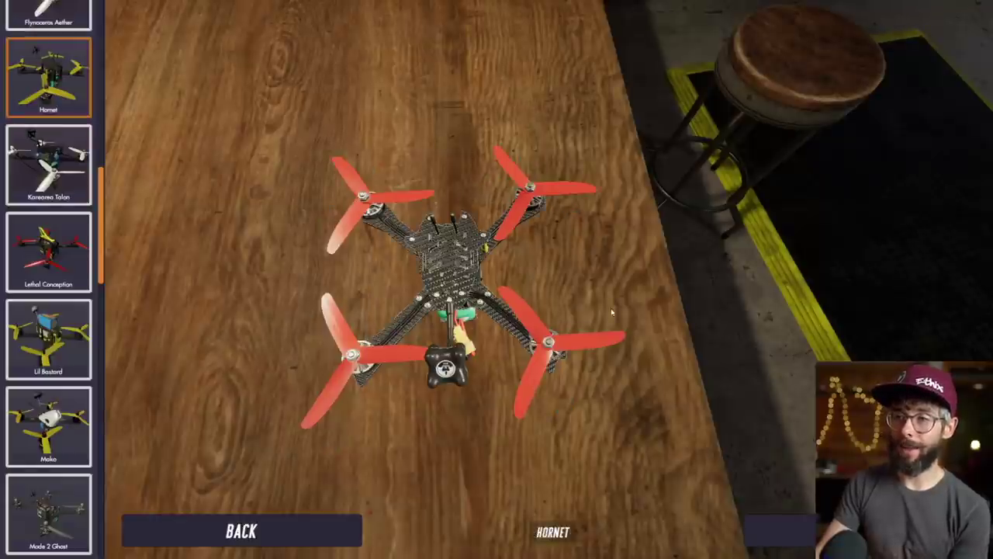
scroll(48, 155, "up", 3)
left_click(51, 144)
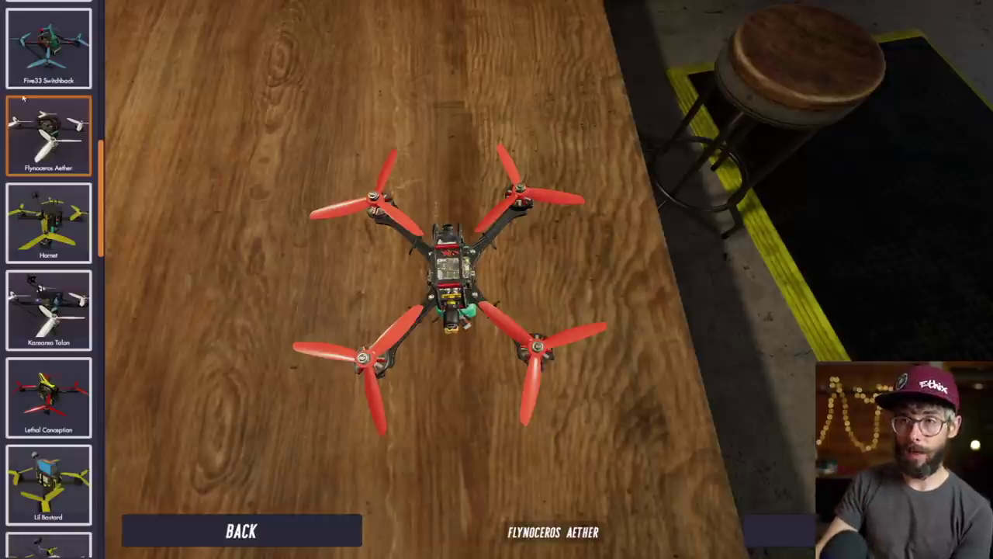
left_click(48, 47)
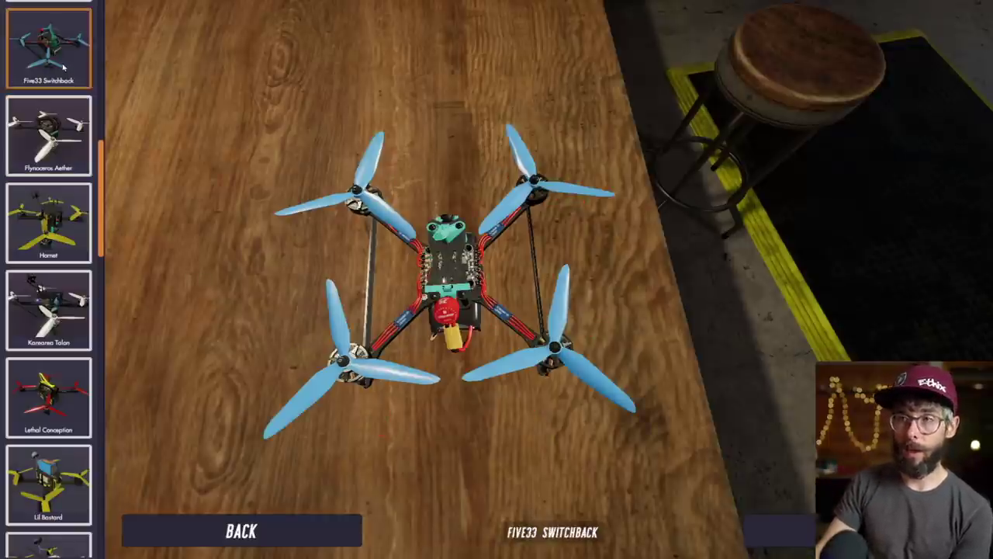
Compare the Lethal Conception with the QQ 190 from above.
scroll(60, 376, "down", 1)
left_click(61, 374)
scroll(78, 310, "down", 3)
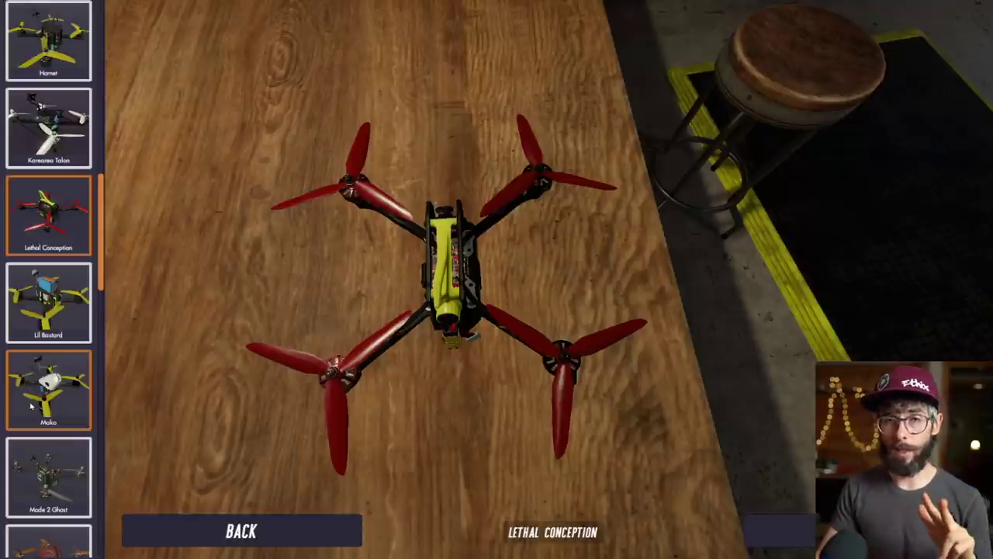
scroll(47, 450, "down", 2)
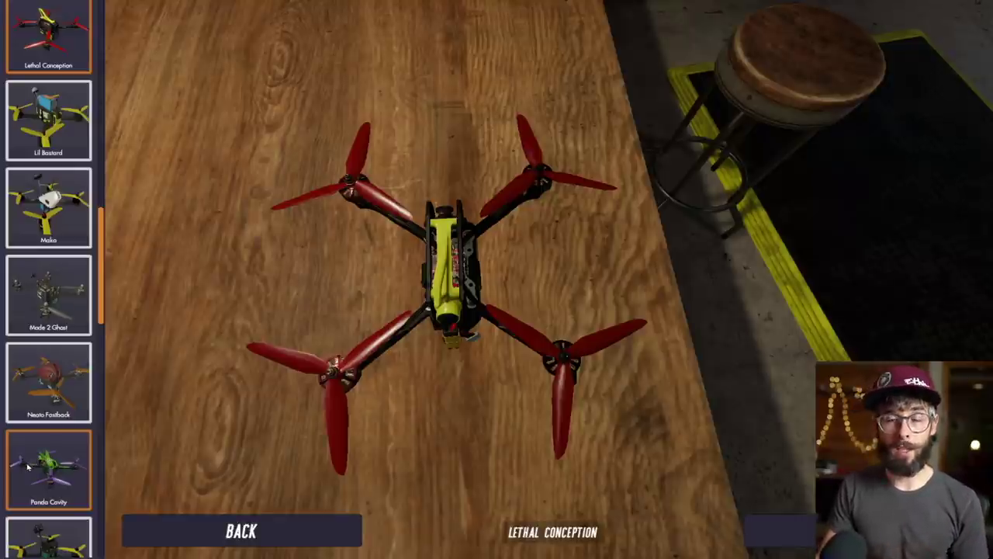
scroll(46, 458, "down", 2)
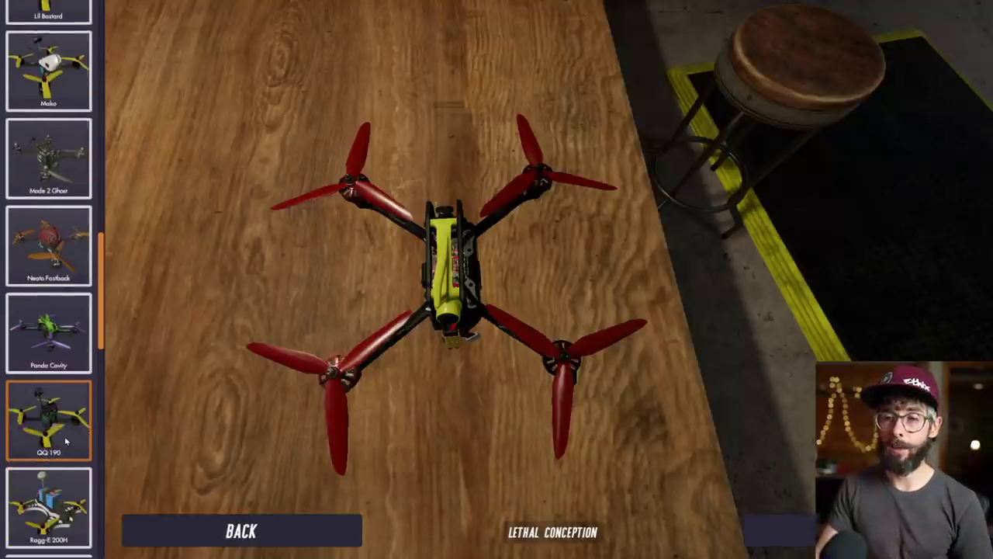
left_click(47, 392)
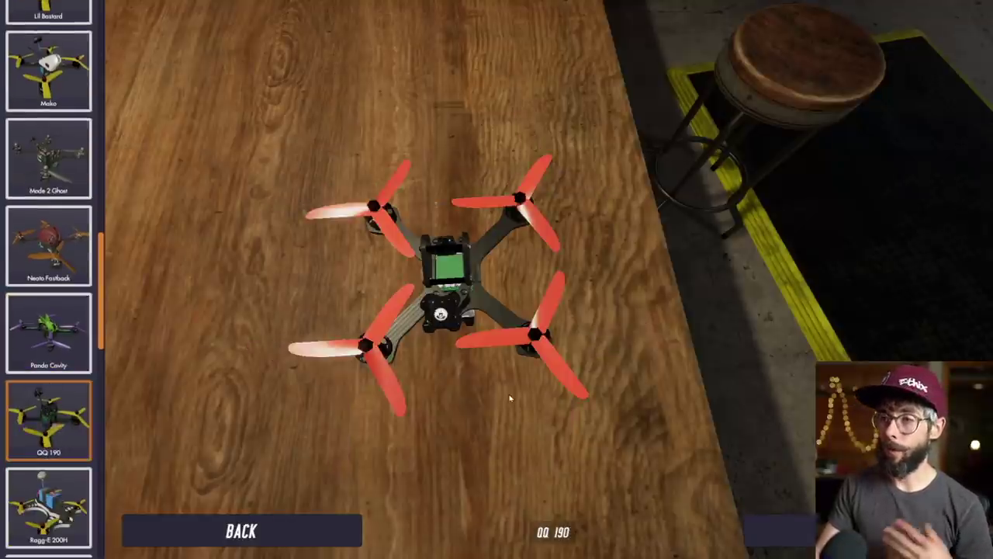
Examine the Ragg-E 200H, Rooster and Rotor Evolution X1 from the side to compare their battery placement.
left_click(56, 491)
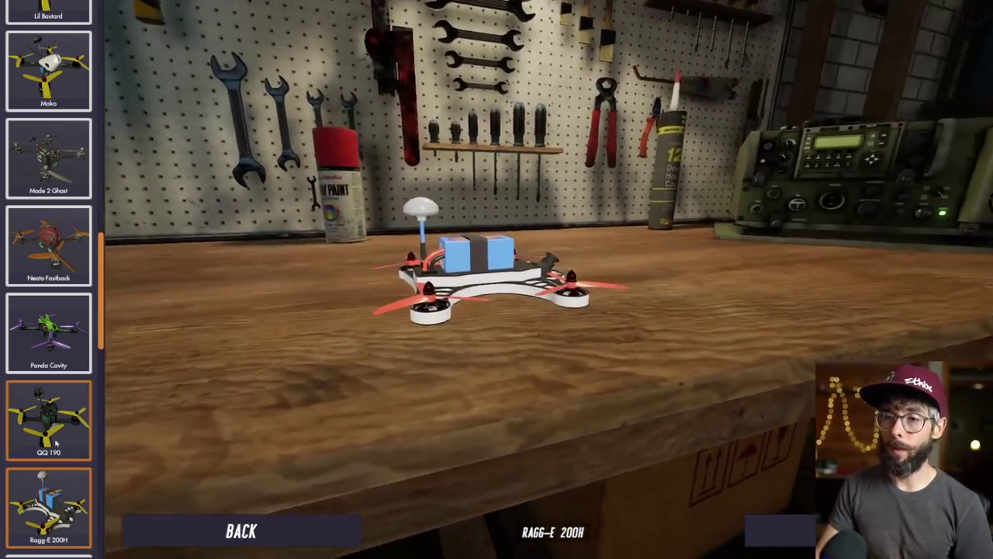
scroll(48, 435, "down", 2)
left_click(56, 464)
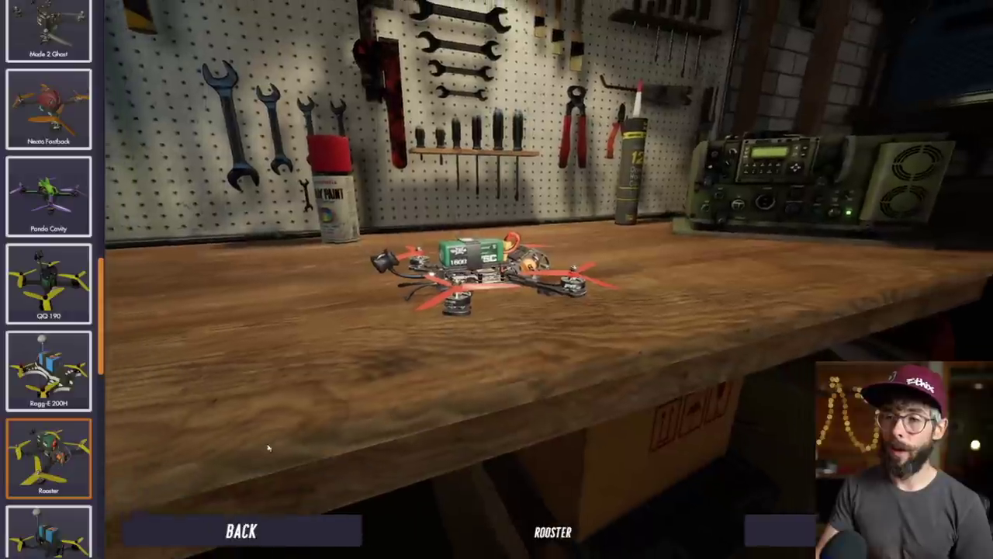
scroll(56, 462, "down", 1)
left_click(55, 457)
scroll(51, 454, "down", 2)
scroll(43, 446, "up", 4)
scroll(38, 442, "up", 3)
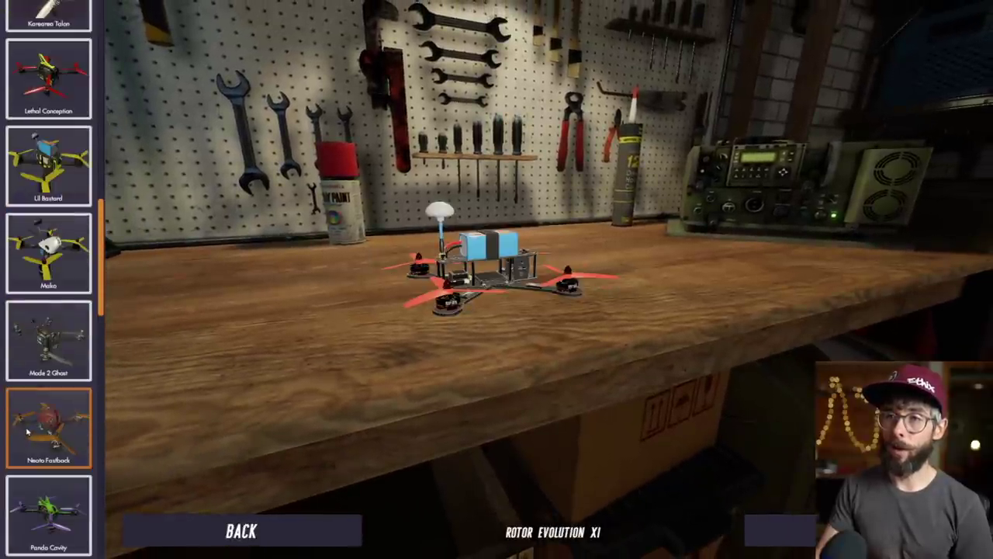
Choose the Lil Bastard and save it as a new quad named "vbnvbn".
left_click(48, 163)
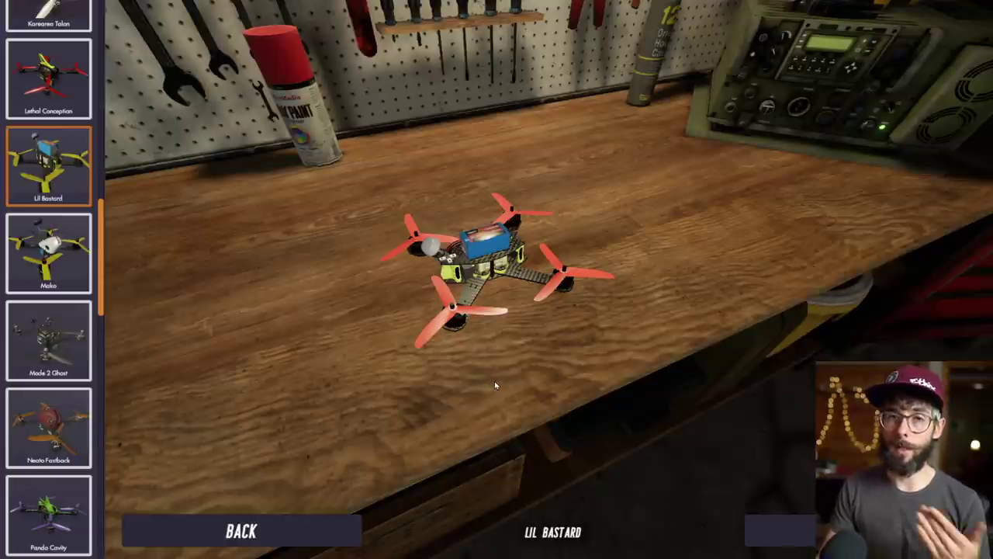
left_click_drag(398, 401, 509, 391)
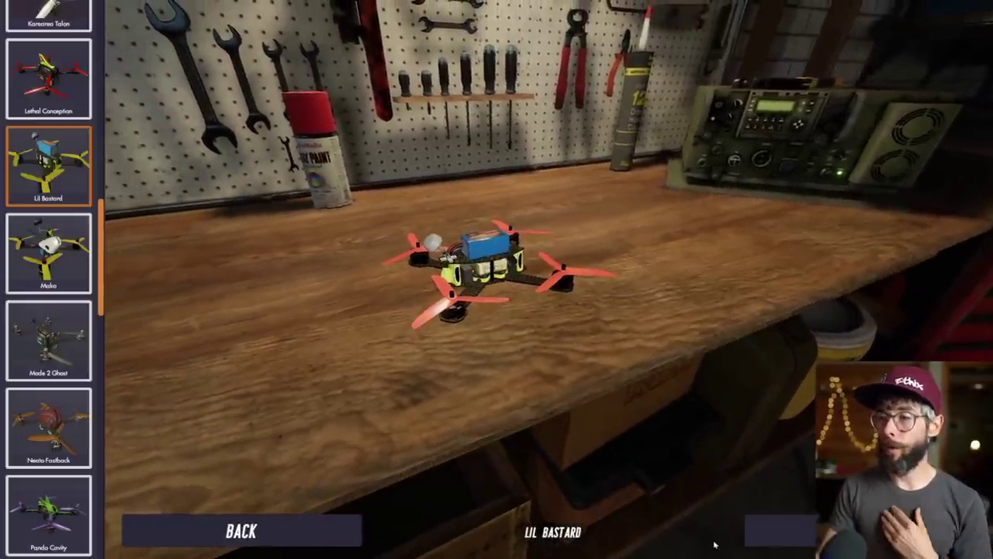
left_click(779, 530)
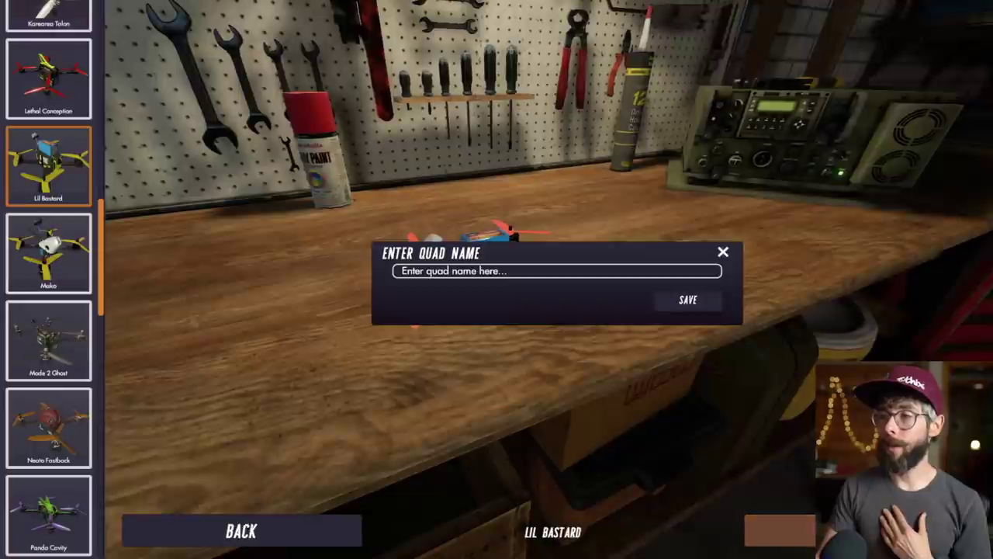
left_click(505, 273)
type("vbnvbn")
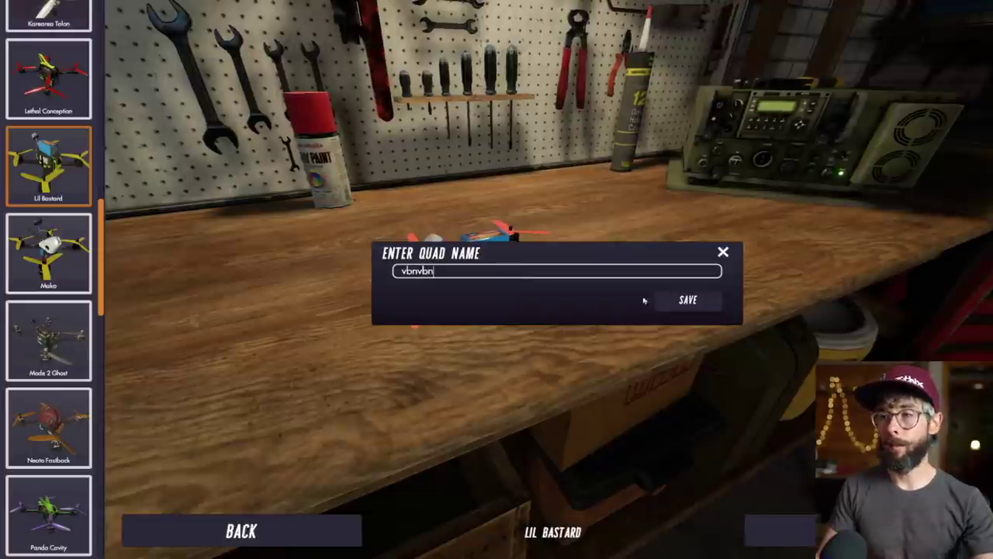
left_click(682, 300)
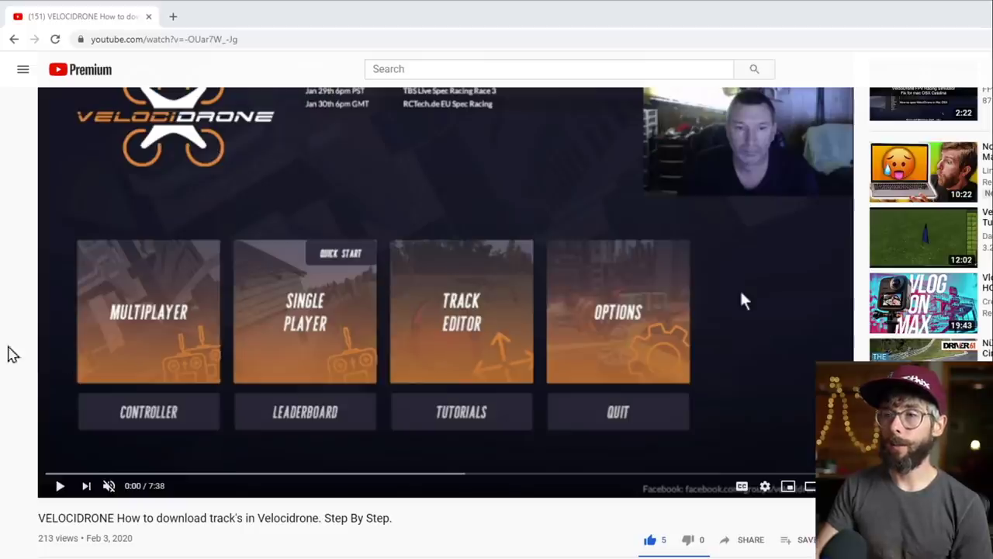
Look over the YouTube page of the step-by-step video on downloading VelociDrone tracks, including its title and description.
scroll(159, 447, "down", 1)
scroll(159, 454, "down", 3)
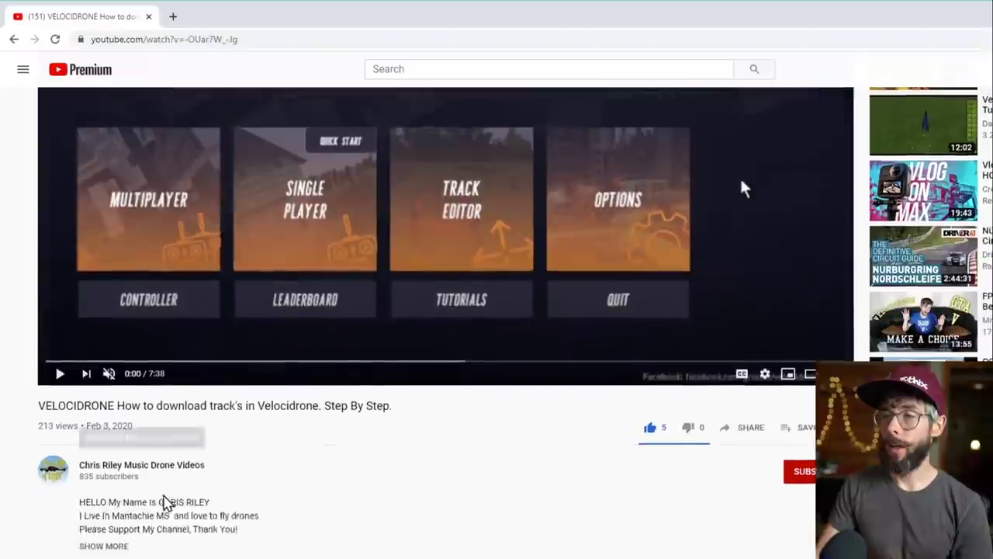
scroll(166, 520, "up", 1)
scroll(171, 523, "down", 1)
scroll(153, 490, "up", 1)
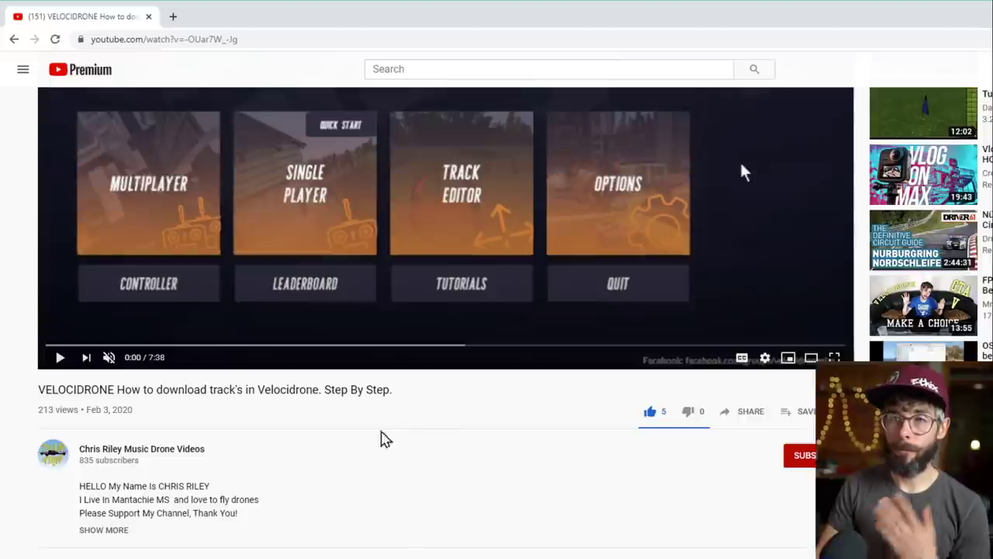
scroll(287, 476, "up", 4)
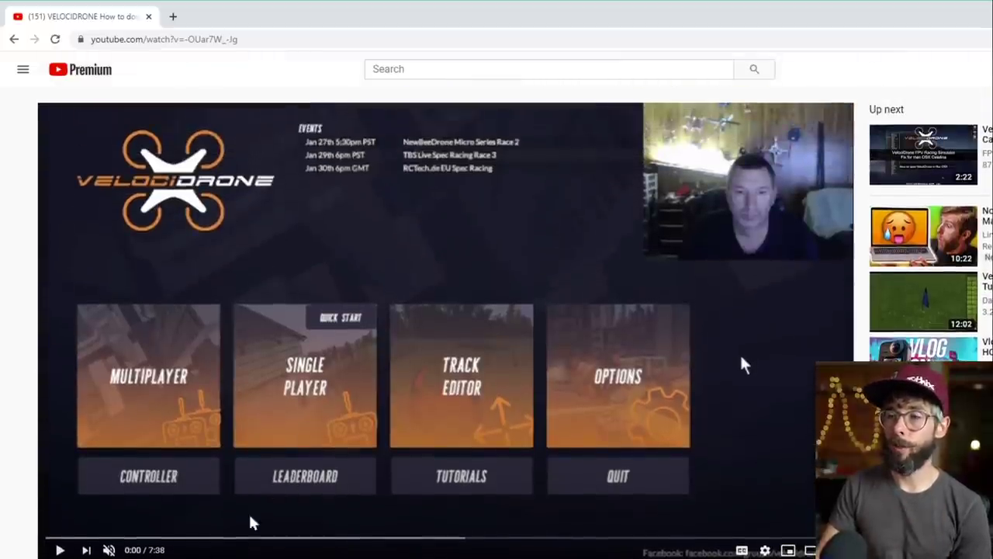
scroll(88, 536, "down", 1)
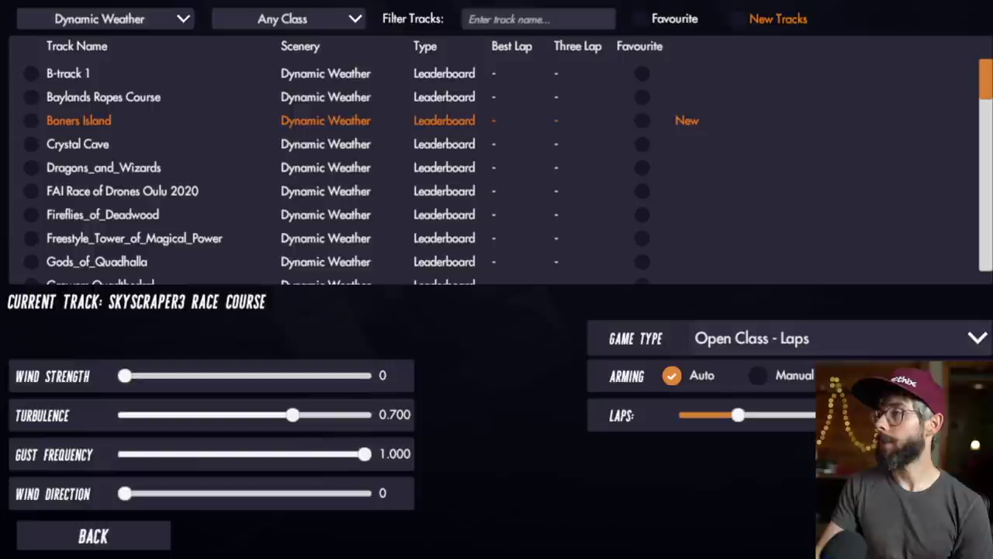
Load the custom Race Track in the Dynamic Weather scenery and show the stick position overlay.
scroll(812, 206, "down", 10)
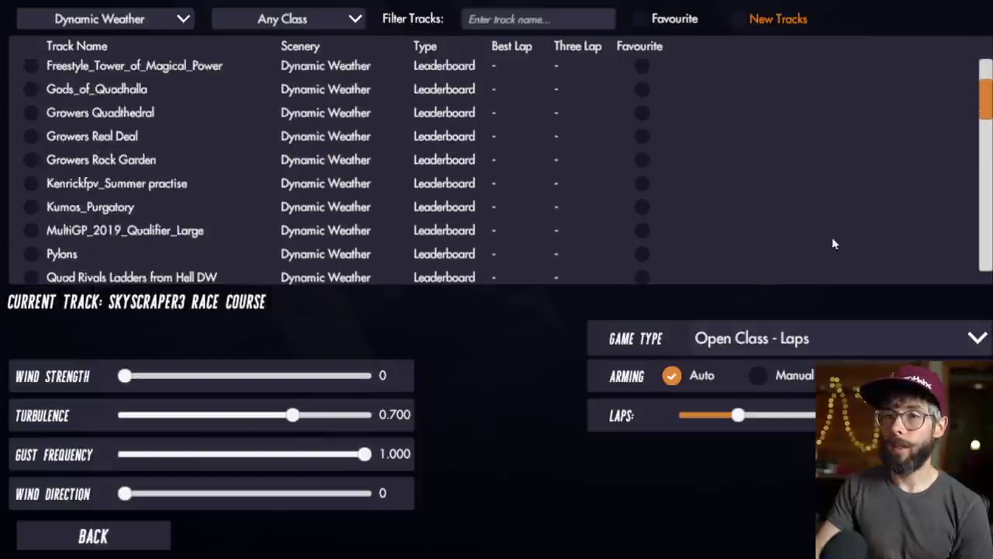
scroll(821, 245, "down", 4)
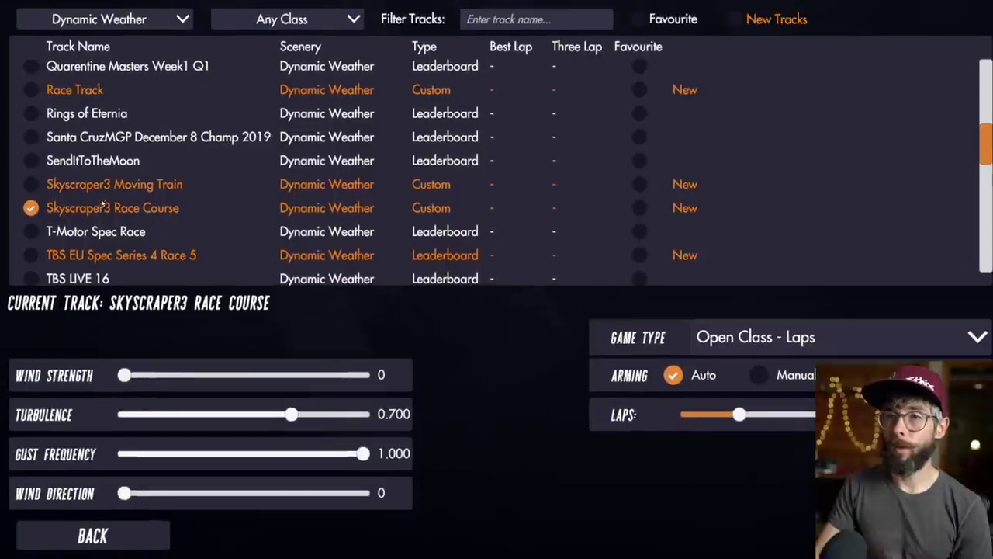
left_click(53, 93)
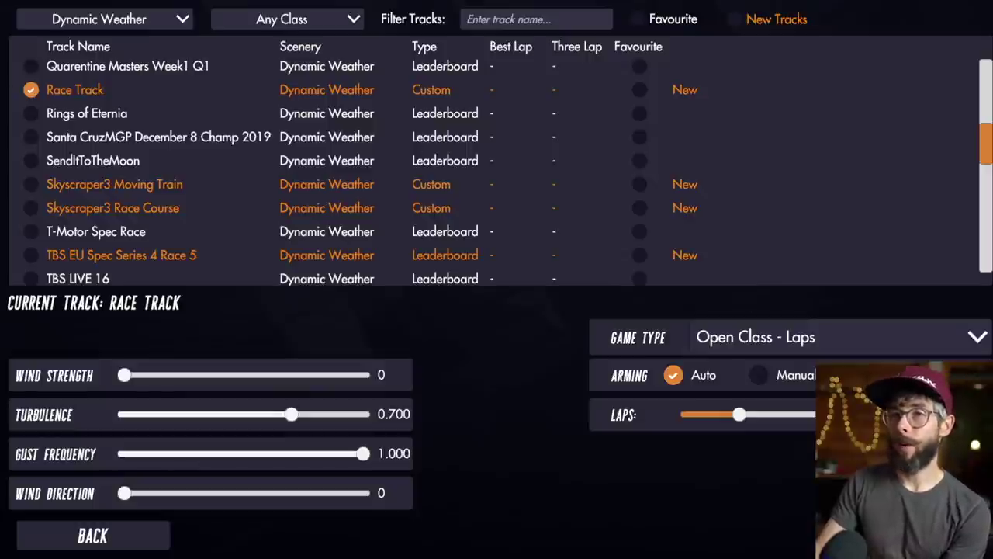
key("Return")
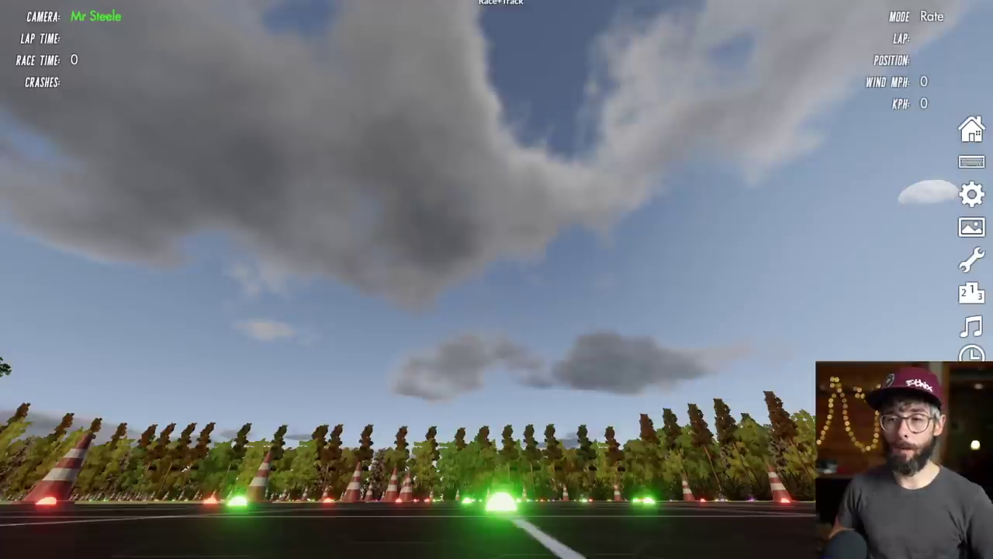
key("s")
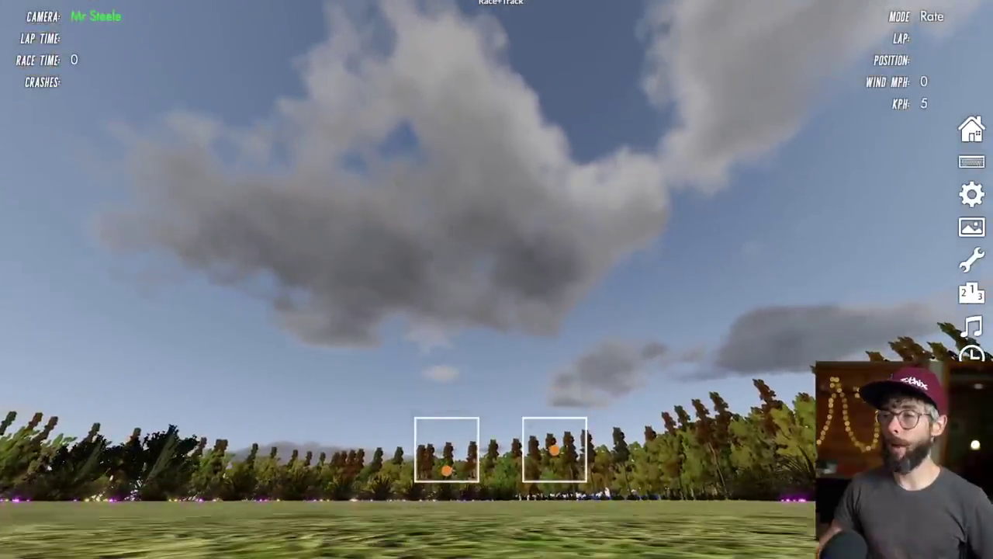
Set the quad's camera angle to 0 degrees in the quad settings.
left_click(973, 194)
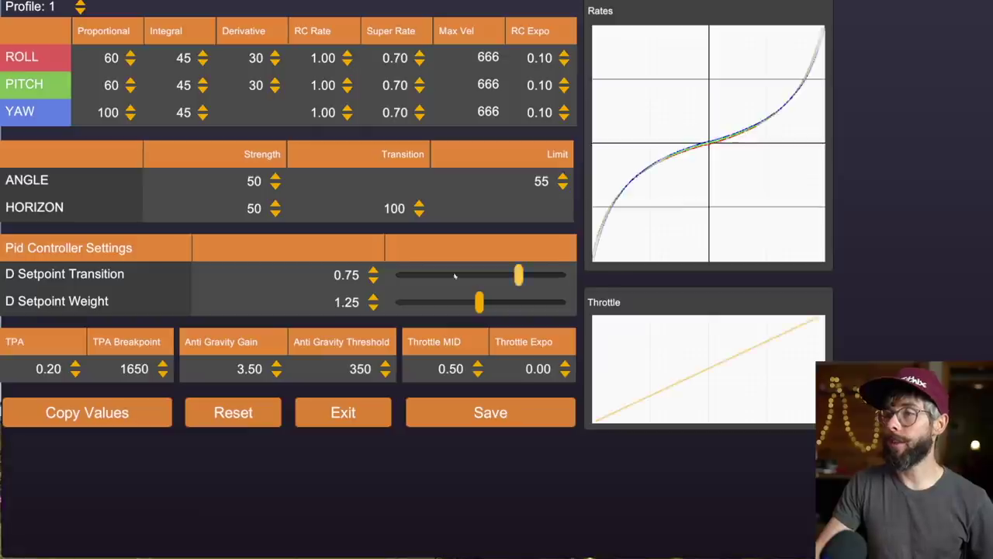
left_click(317, 412)
left_click(971, 257)
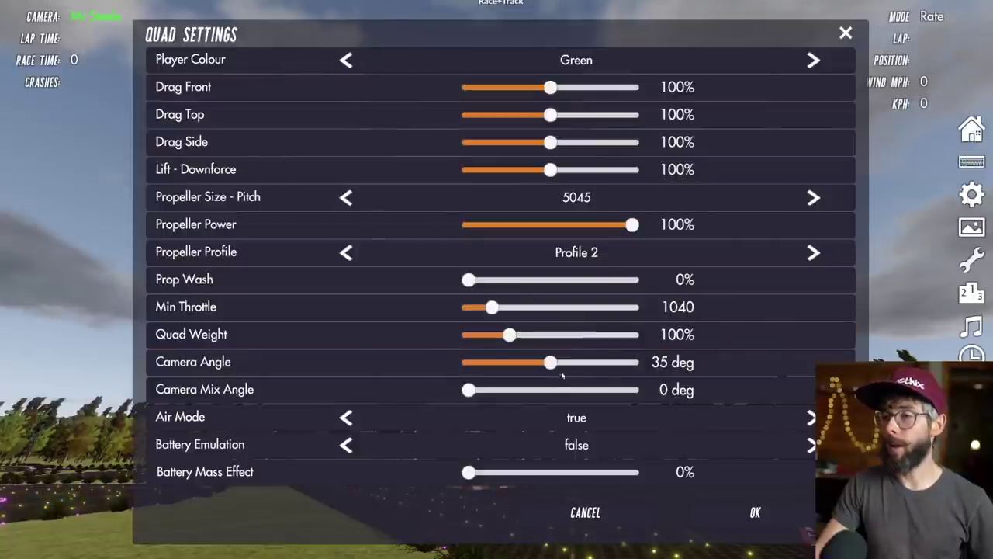
left_click(752, 512)
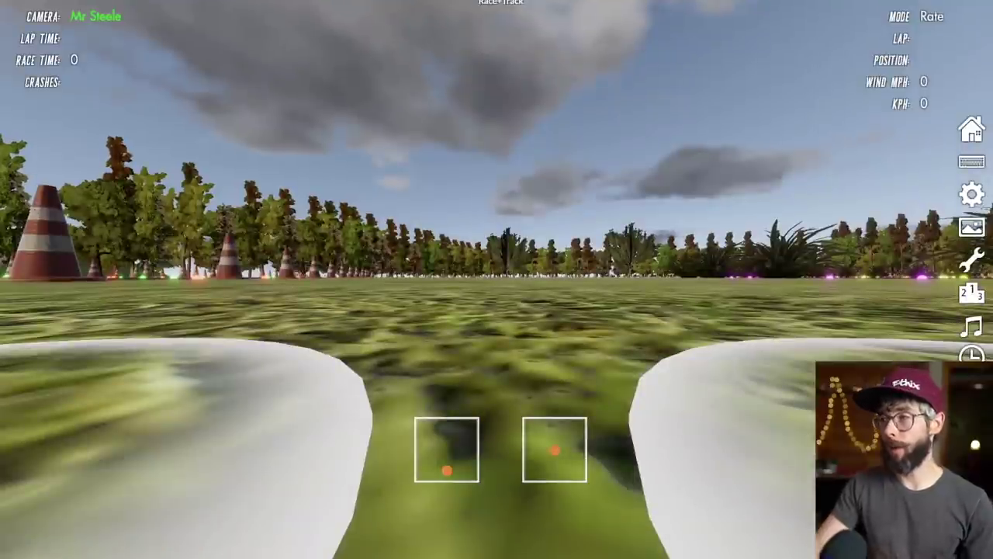
Set the quad's camera mix angle to 25 degrees.
left_click(971, 259)
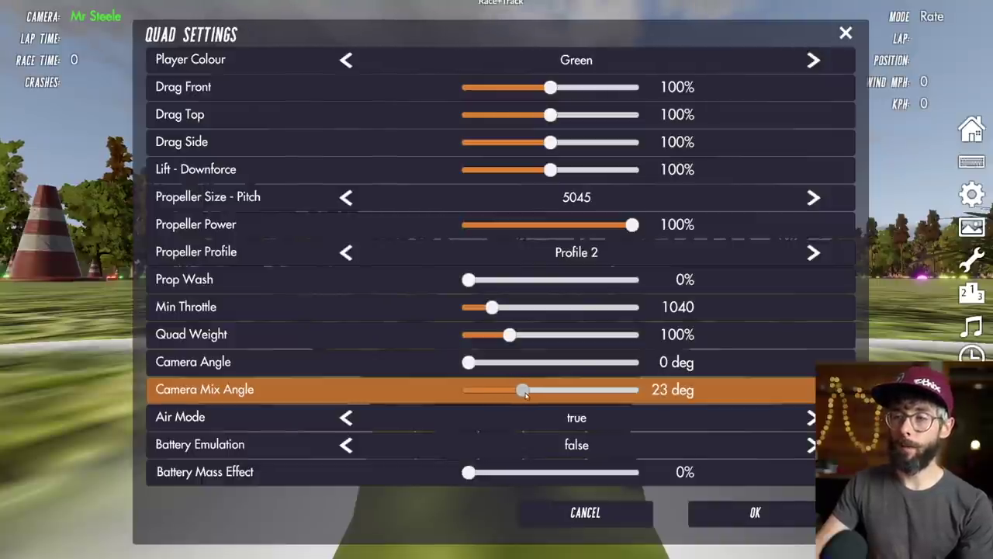
left_click_drag(528, 393, 527, 390)
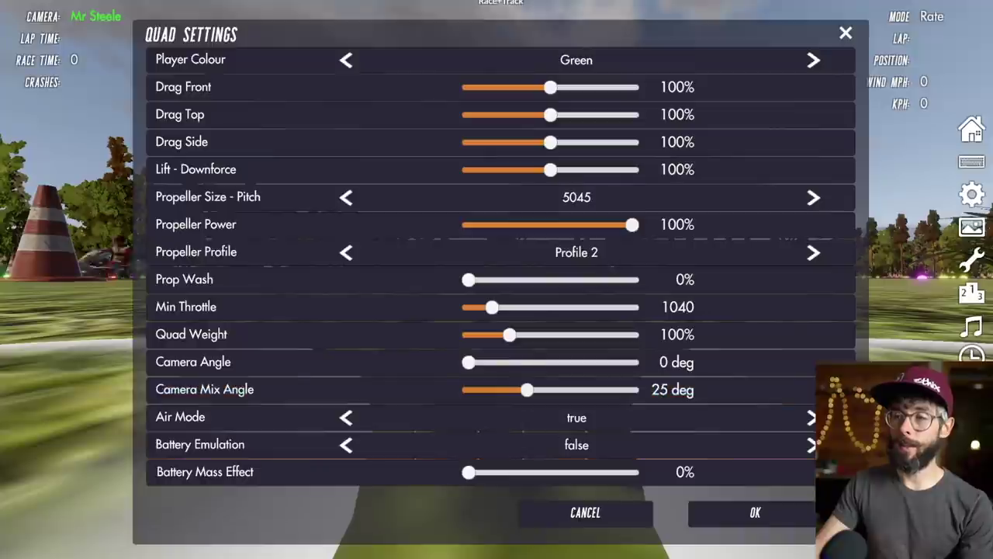
left_click(779, 513)
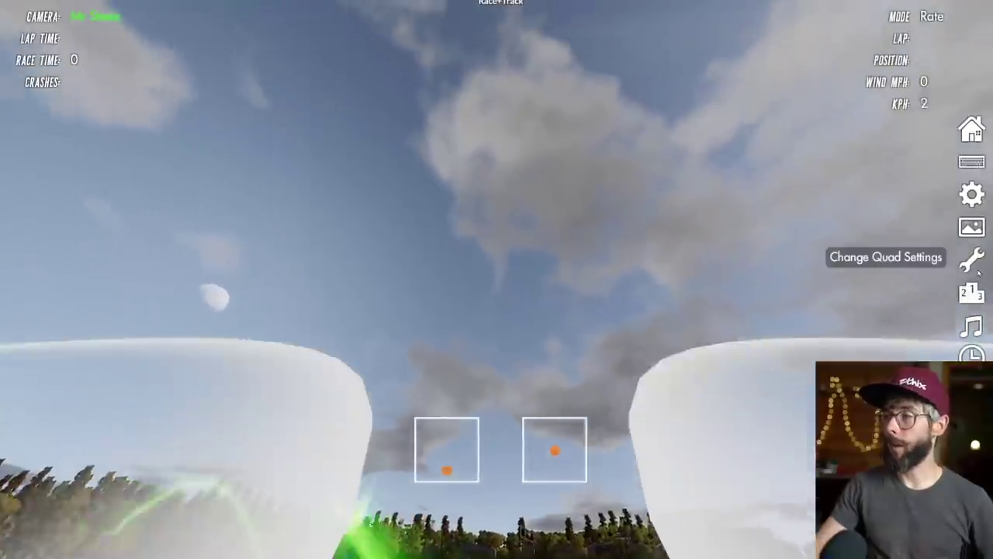
Raise the quad's camera mix angle to 35 degrees.
left_click(978, 271)
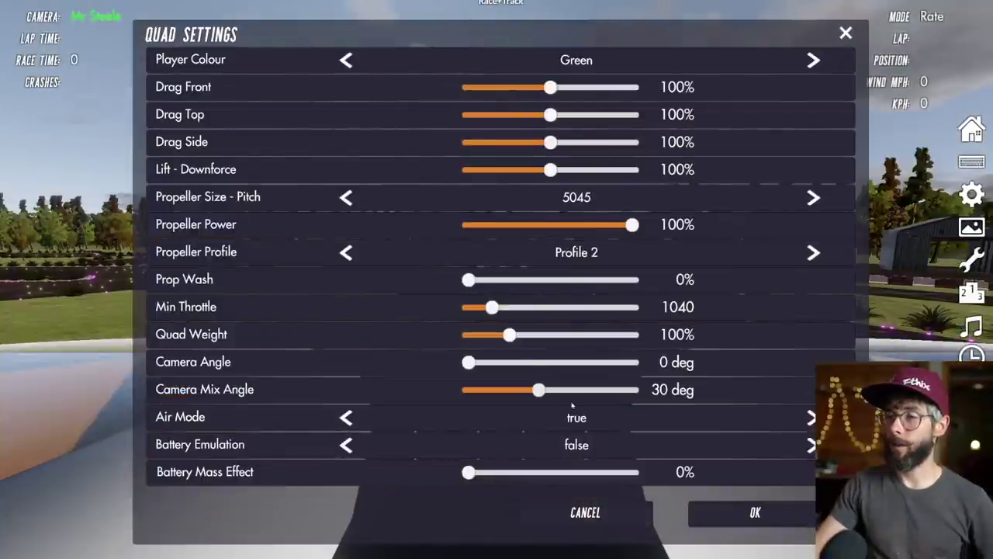
left_click_drag(555, 392, 551, 392)
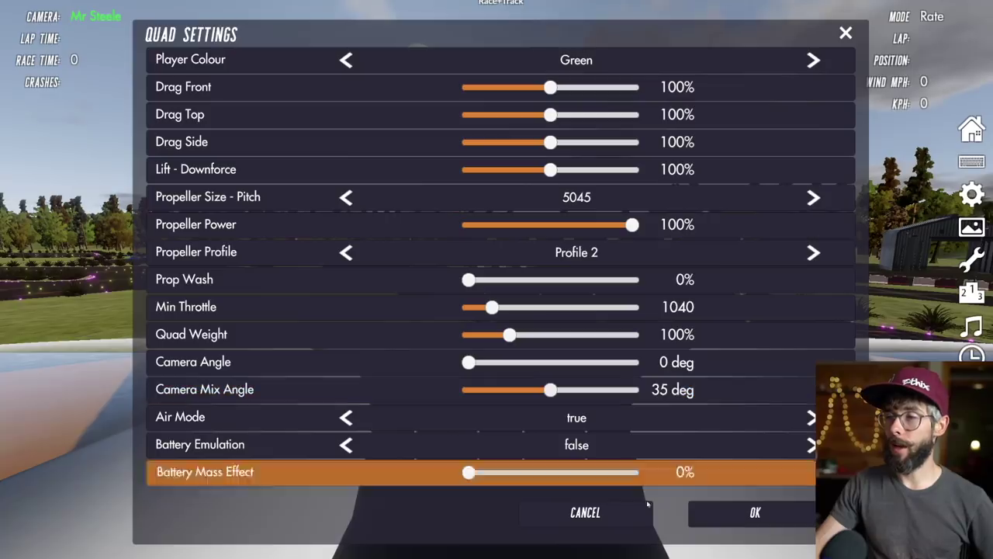
left_click(734, 514)
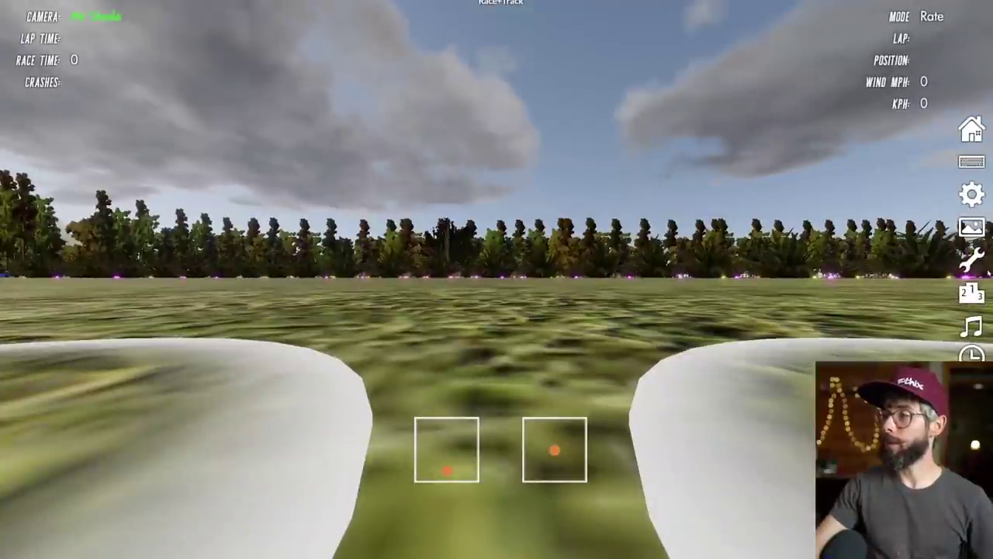
Set the camera mix angle to 0 degrees and the camera angle to about 27 degrees.
left_click(982, 265)
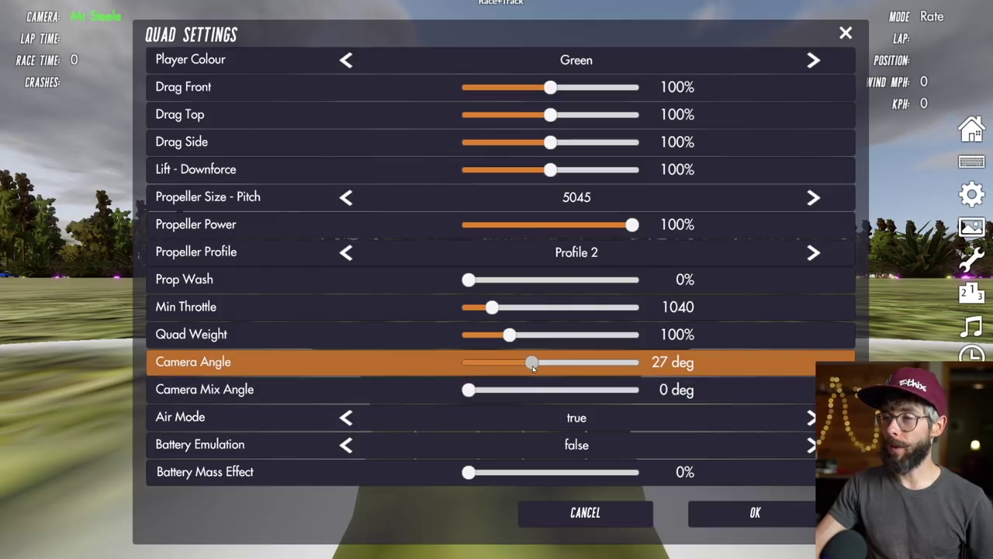
left_click(738, 524)
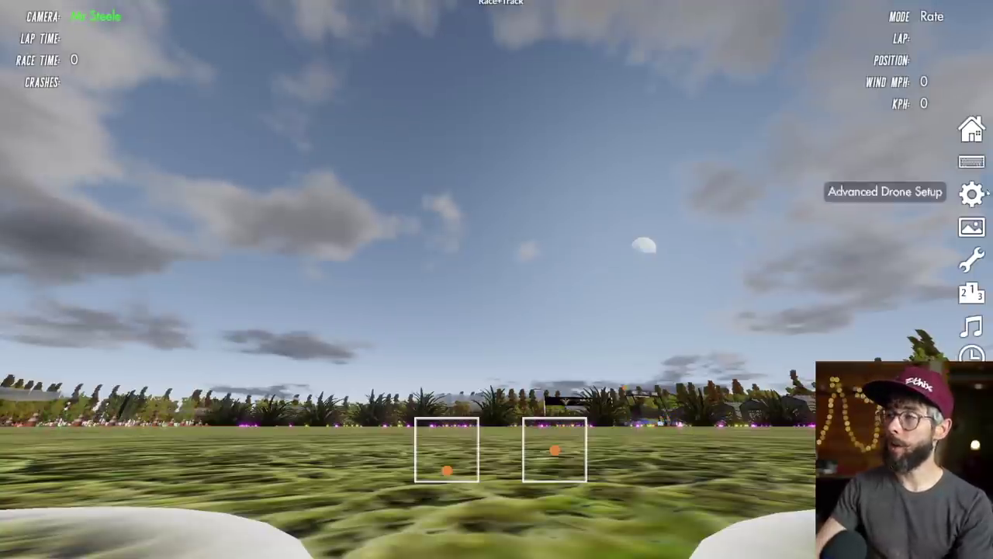
Open the advanced drone setup with the quad's PID values and rates.
left_click(972, 194)
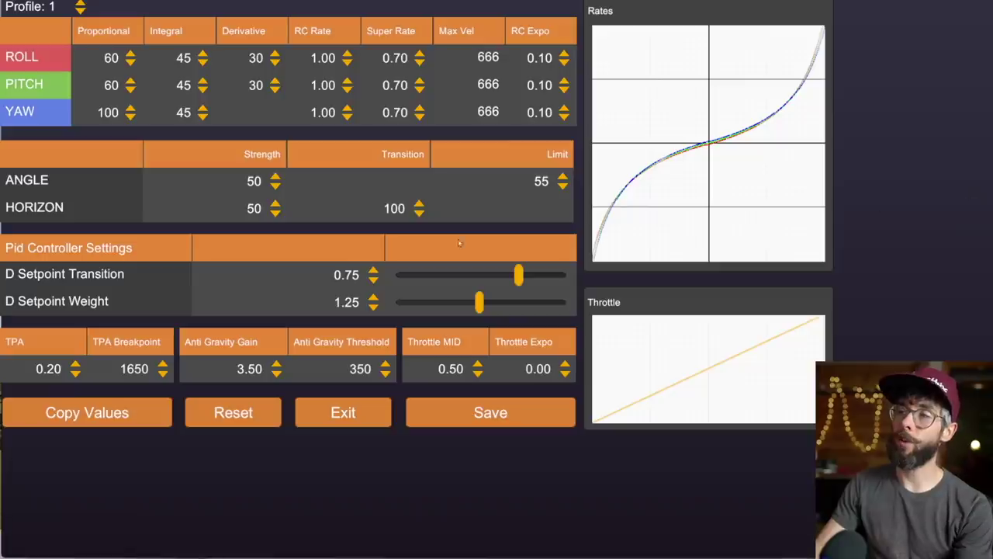